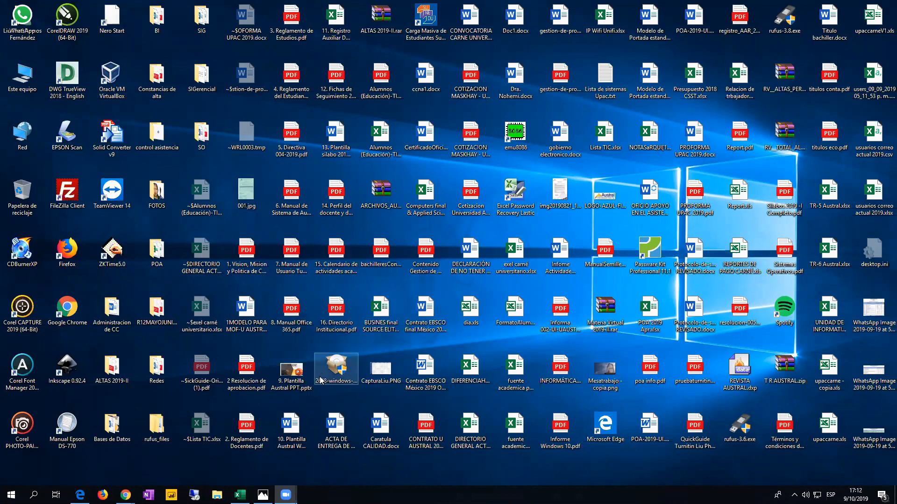
# Refresh the desktop
pyautogui.rightClick(331, 458)
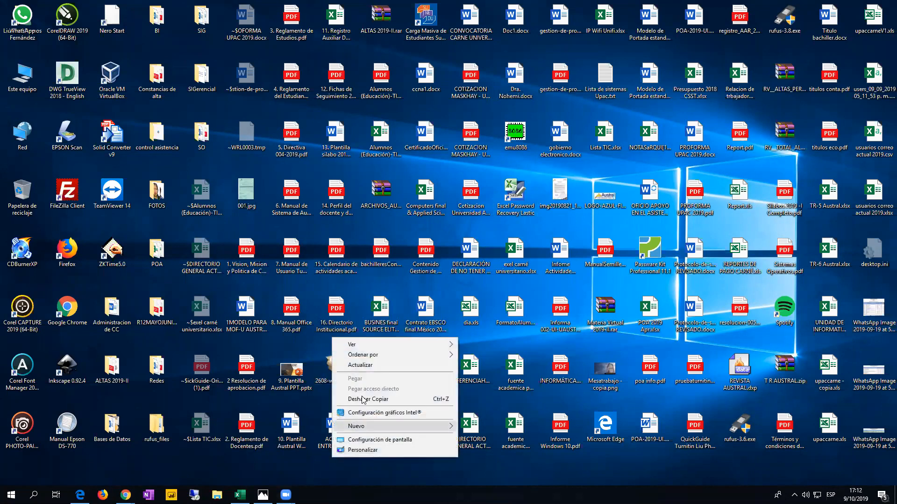
pyautogui.click(365, 367)
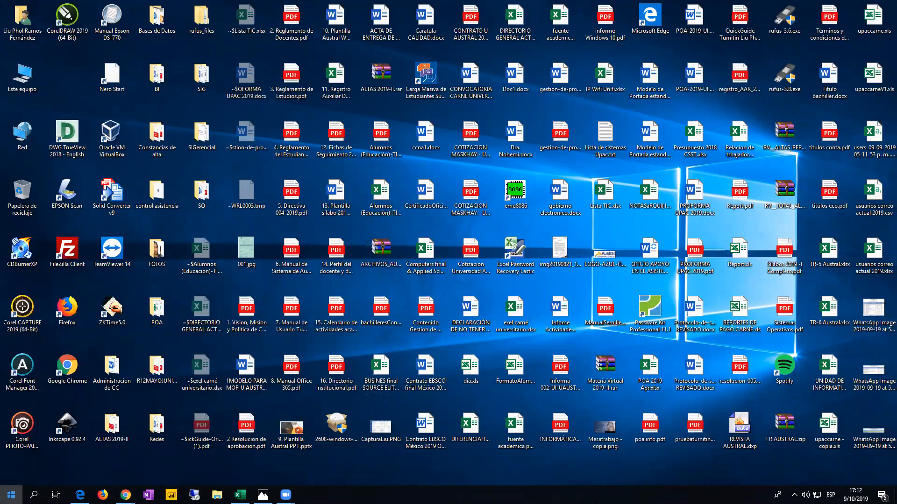
# Launch Microsoft Project from the installed programs and create a new blank project
pyautogui.click(11, 495)
pyautogui.scroll(-10, 103, 359)
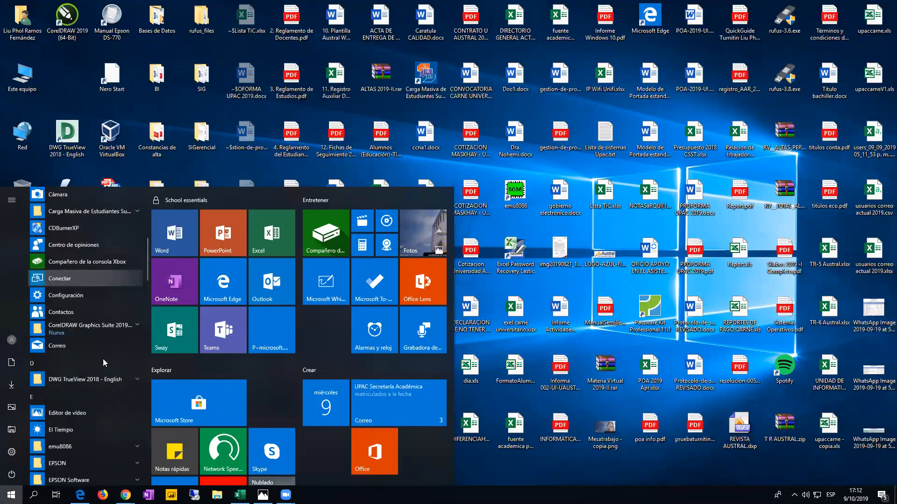
pyautogui.scroll(-10, 103, 359)
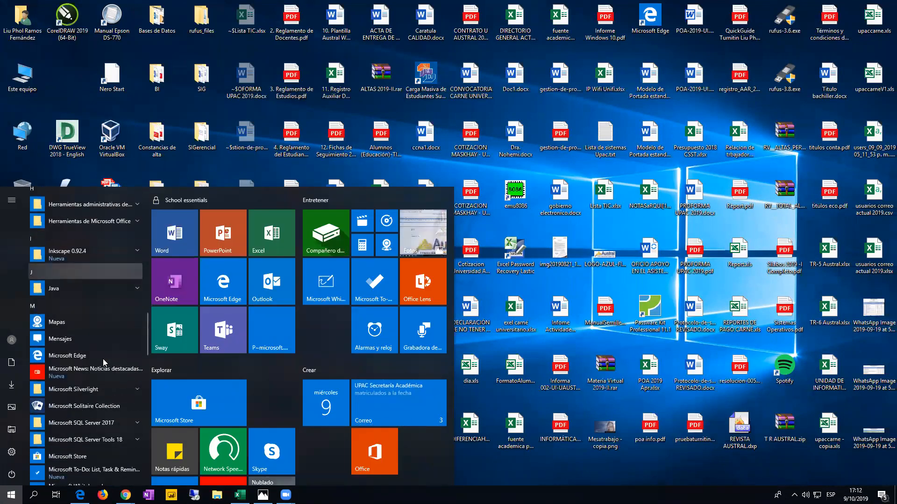
pyautogui.scroll(-8, 102, 359)
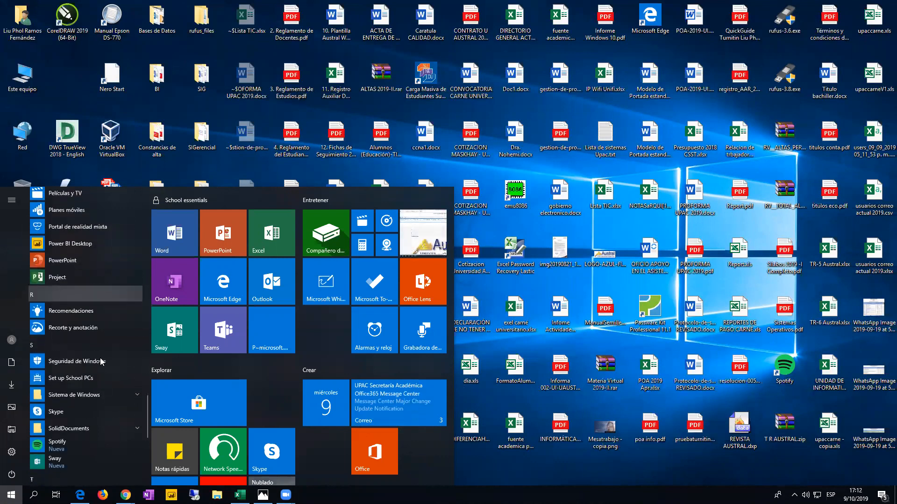
pyautogui.click(66, 279)
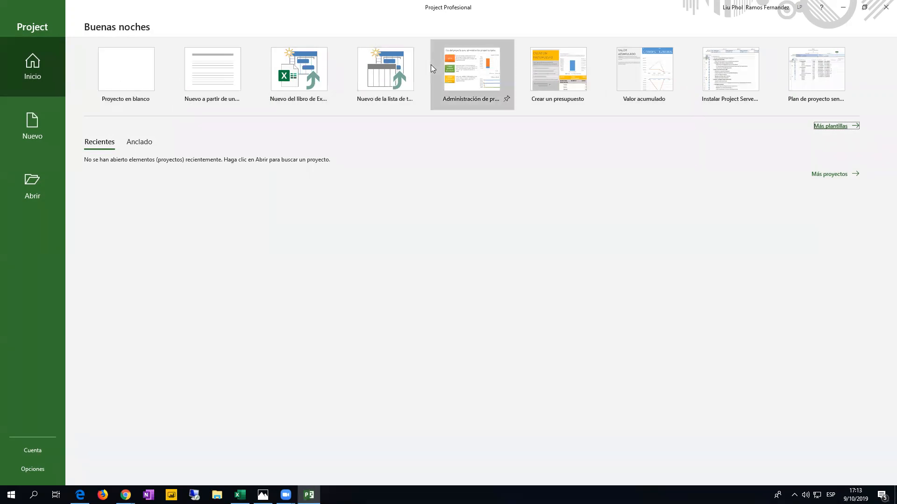
pyautogui.click(130, 75)
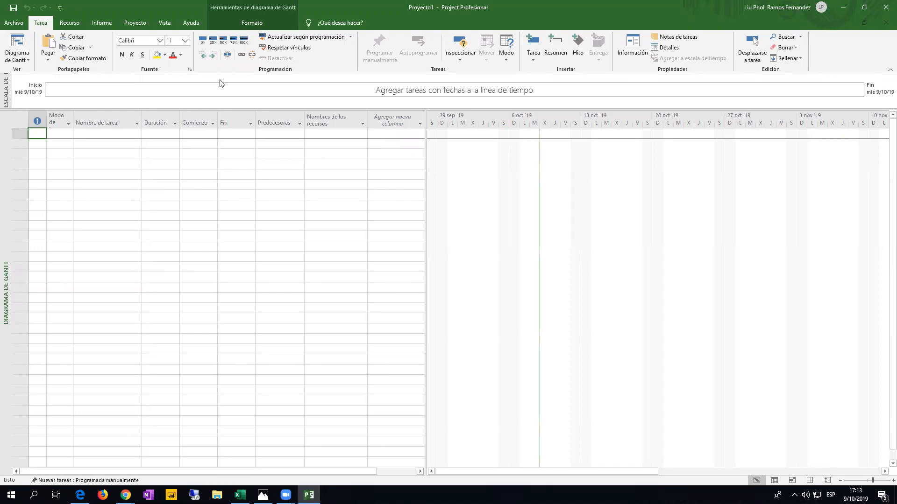
# Examine the command groups available for tasks, resources, reports, project, view and help in the new project
pyautogui.click(69, 23)
pyautogui.click(102, 23)
pyautogui.click(140, 22)
pyautogui.click(163, 21)
pyautogui.click(191, 22)
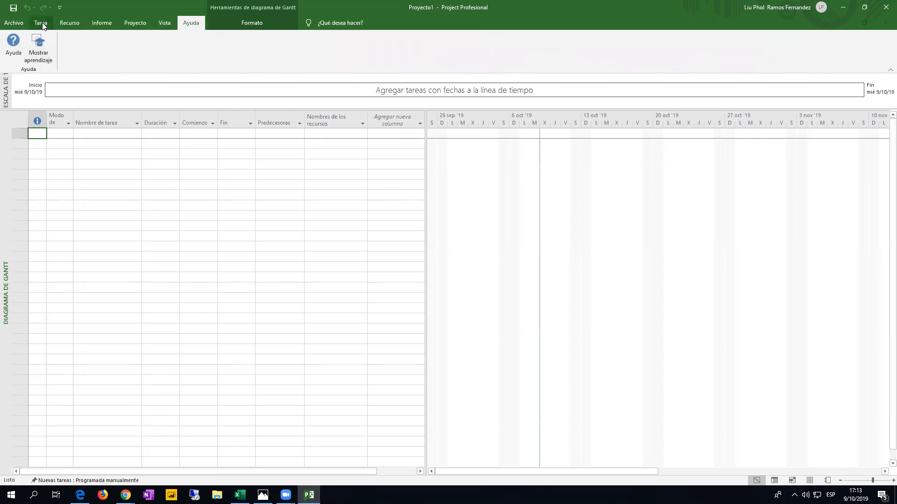
pyautogui.click(42, 24)
pyautogui.click(69, 23)
pyautogui.click(102, 22)
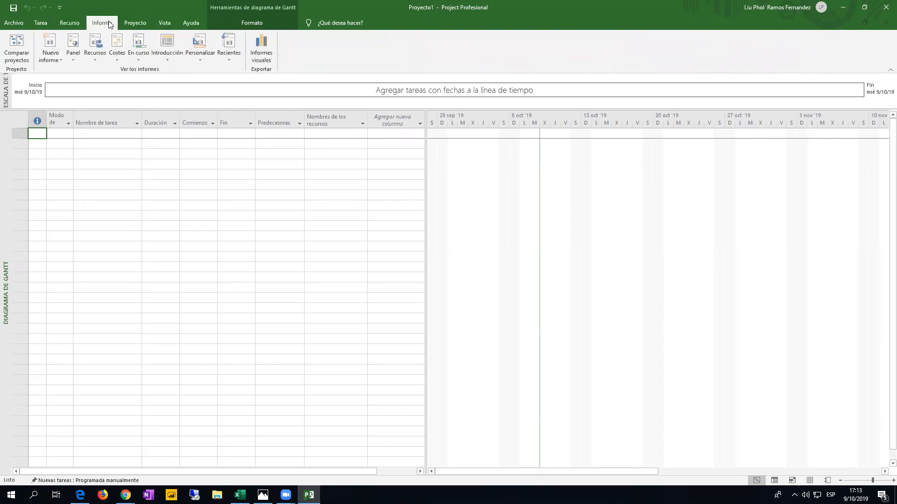
pyautogui.click(139, 22)
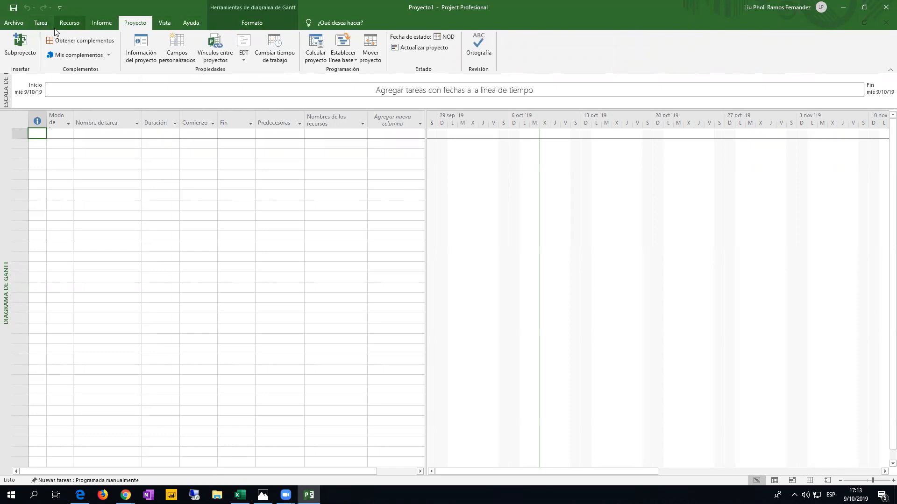
pyautogui.click(41, 22)
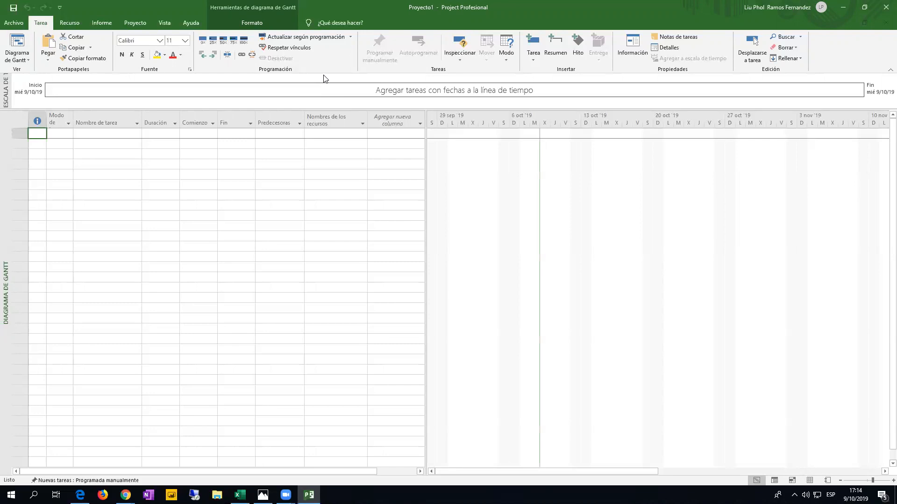
# Start saving the project under a new name and create a folder named Mis Proyectos on the Data (E:) drive
pyautogui.click(14, 23)
pyautogui.click(41, 146)
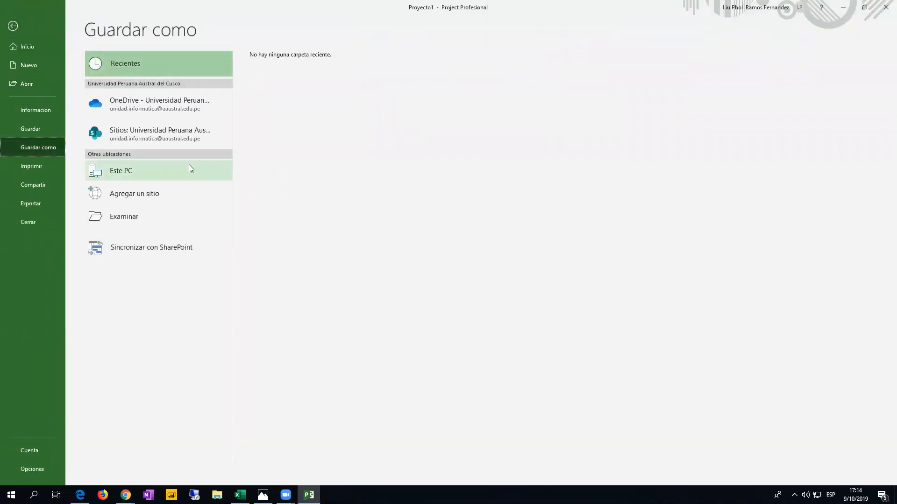
pyautogui.click(116, 217)
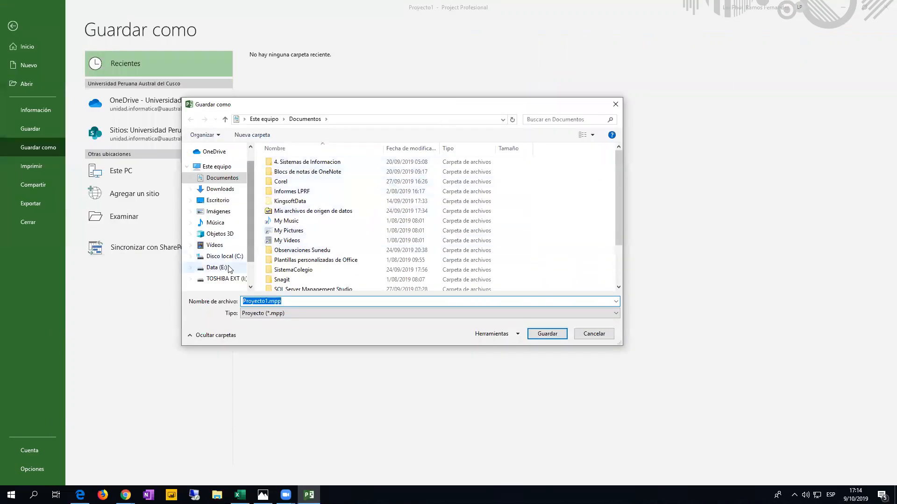
pyautogui.click(223, 273)
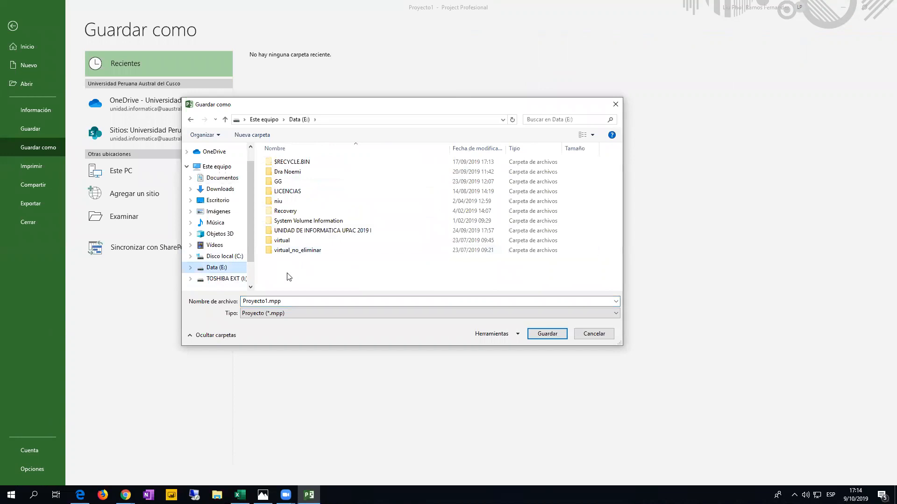
pyautogui.rightClick(287, 273)
pyautogui.moveTo(370, 375)
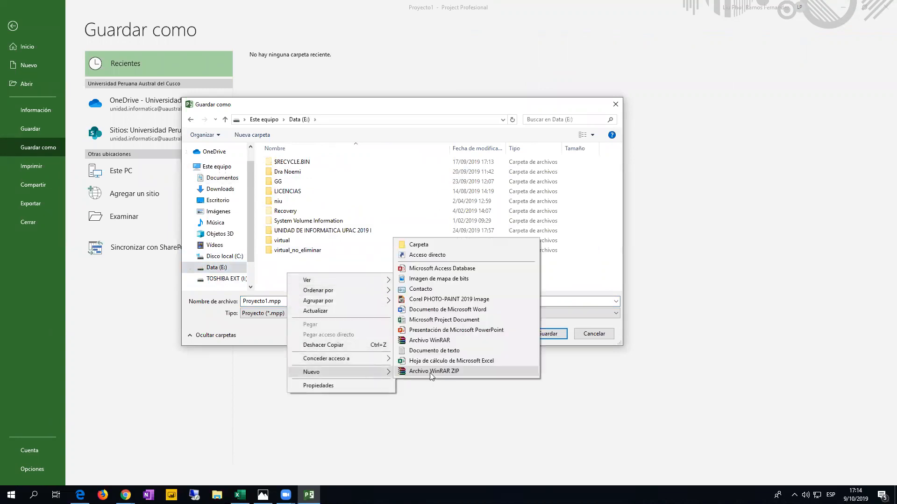
pyautogui.click(440, 244)
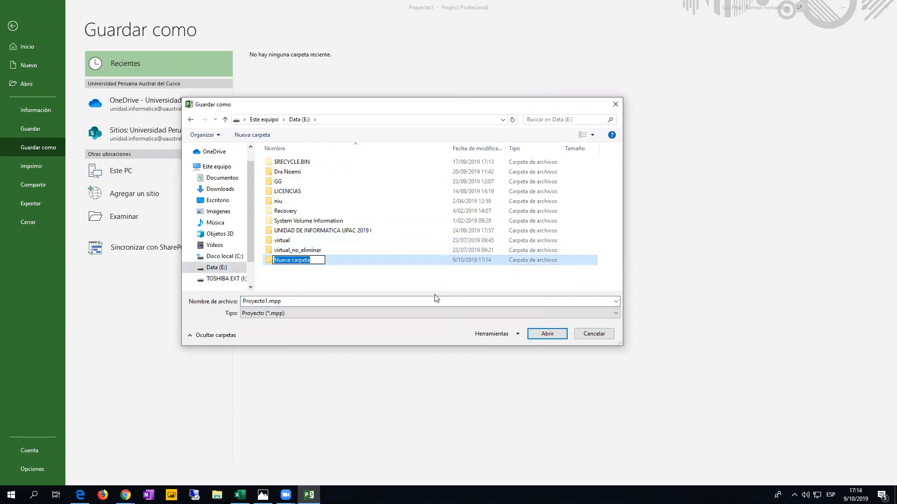
pyautogui.write('Mis Proyectos')
pyautogui.press('Return')
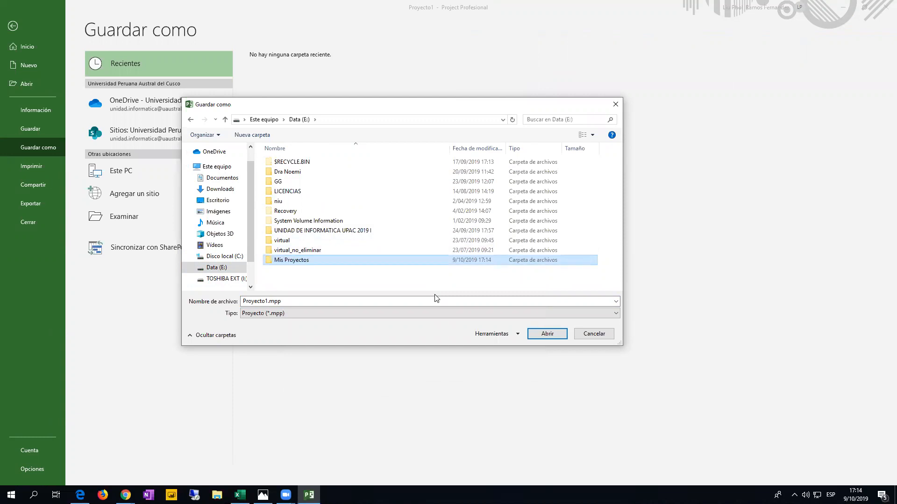
# Save the project as ProyectoPrincipal.mpp inside the Mis Proyectos folder
pyautogui.press('Return')
pyautogui.click(423, 302)
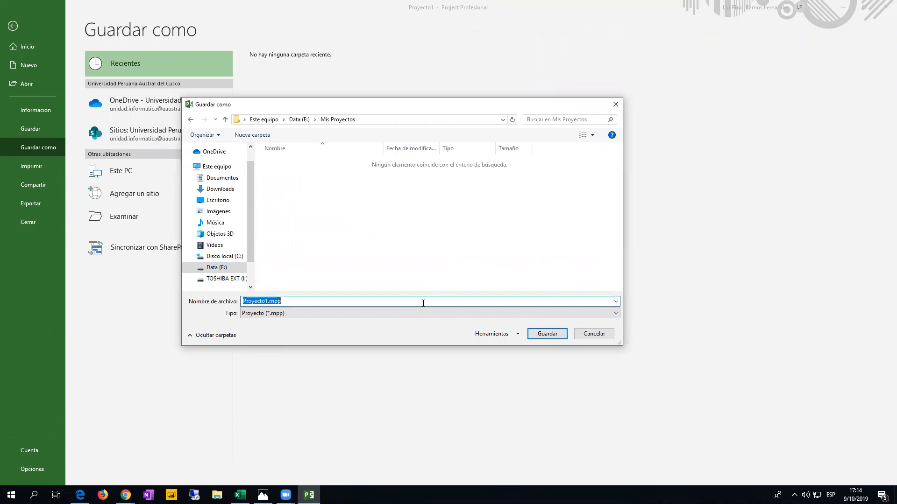
pyautogui.click(423, 302)
pyautogui.press('Delete')
pyautogui.write('Principal')
pyautogui.moveTo(242, 301); pyautogui.dragTo(287, 301)
pyautogui.click(551, 335)
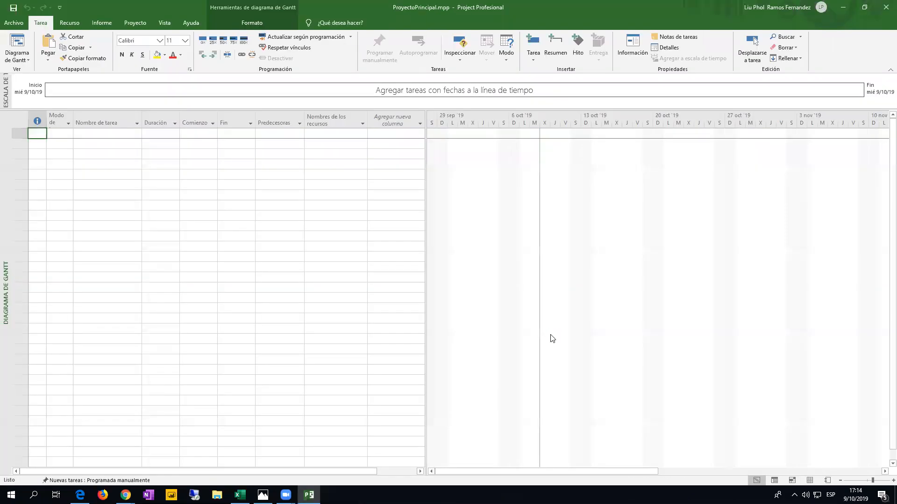
pyautogui.doubleClick(501, 16)
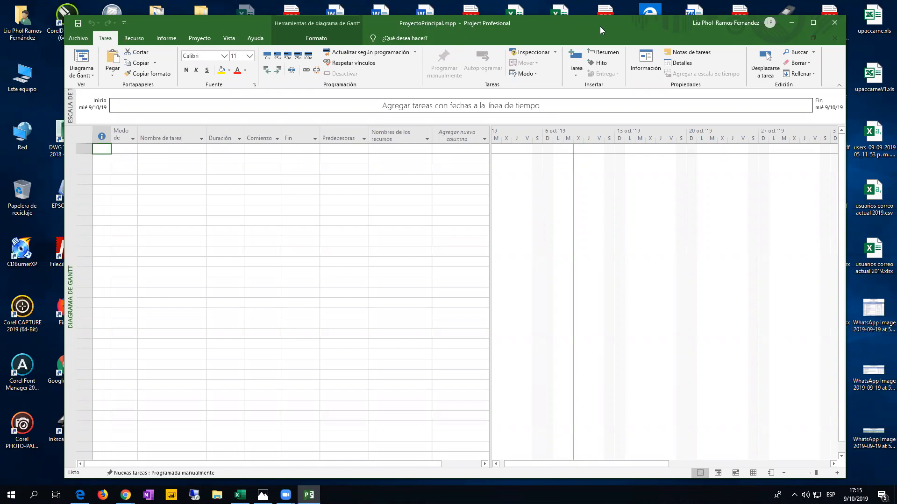
pyautogui.click(814, 27)
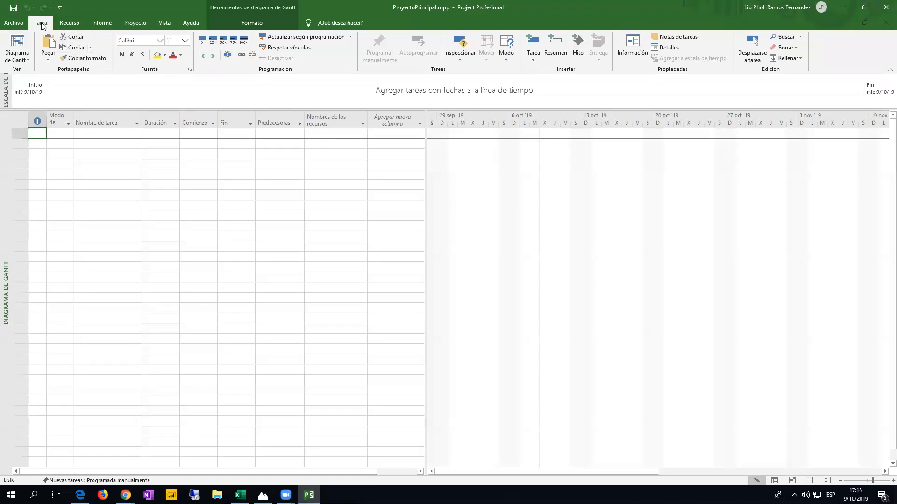
pyautogui.click(66, 24)
pyautogui.click(102, 22)
pyautogui.click(135, 23)
pyautogui.click(191, 23)
# Open the project information settings for ProyectoPrincipal and look at the date picker for the start date
pyautogui.click(143, 23)
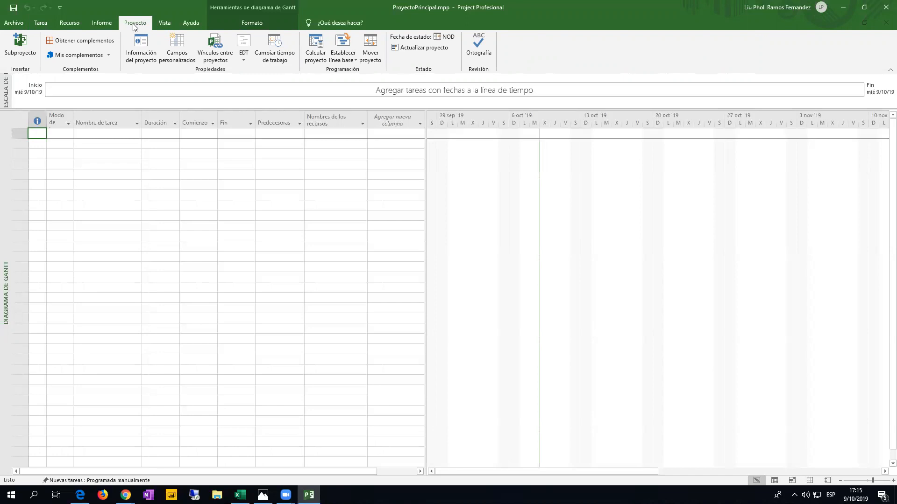
pyautogui.click(137, 50)
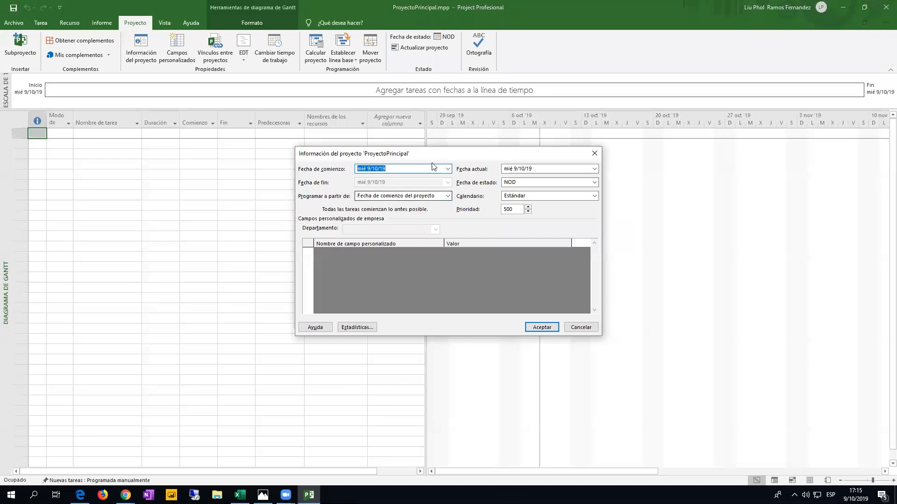
pyautogui.moveTo(422, 160); pyautogui.dragTo(403, 163)
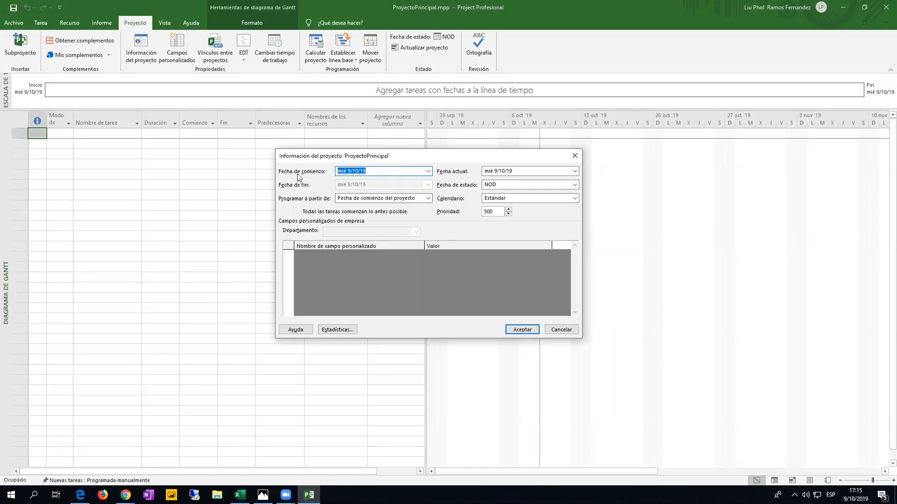
pyautogui.click(379, 169)
pyautogui.moveTo(378, 168); pyautogui.dragTo(319, 174)
pyautogui.click(366, 172)
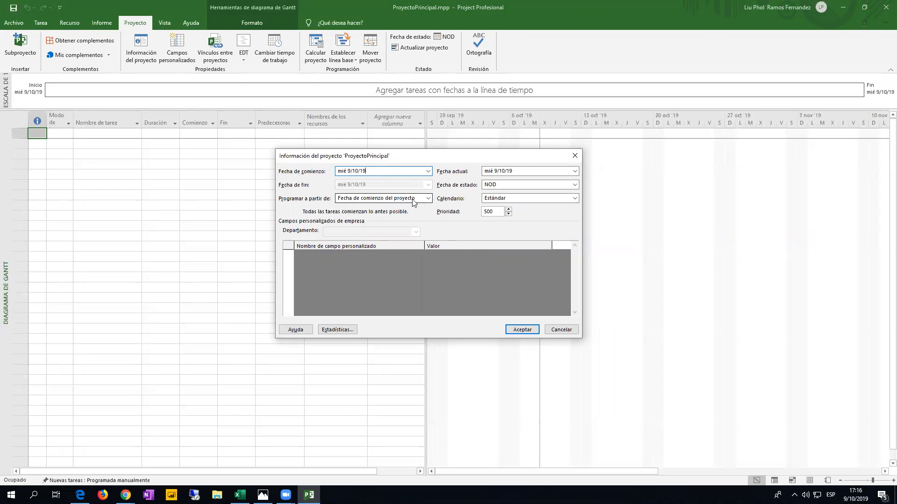
pyautogui.click(428, 171)
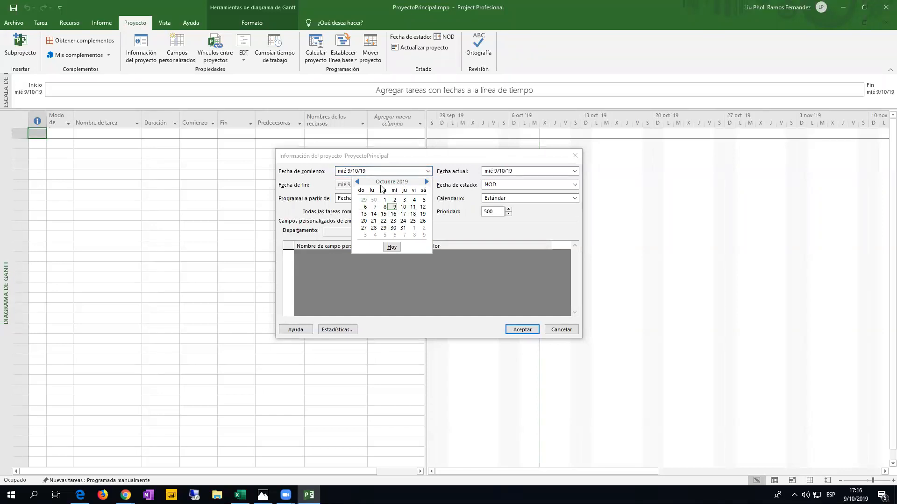
pyautogui.click(393, 171)
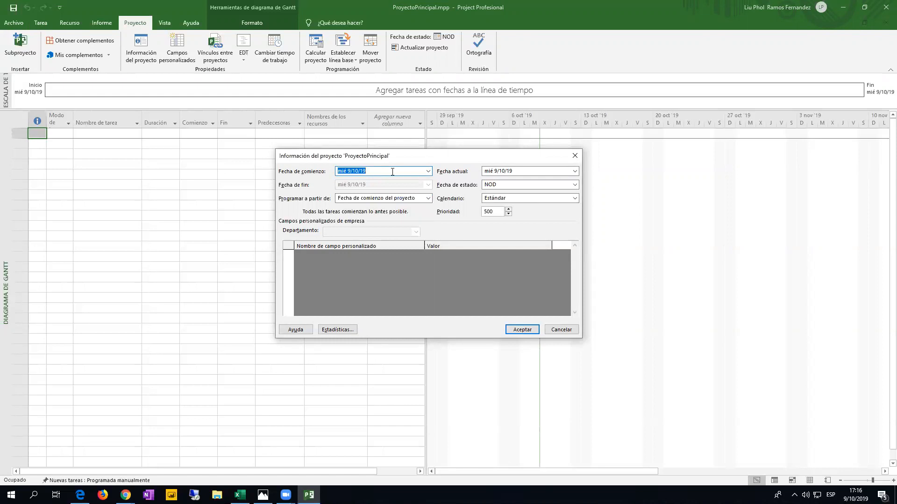
# Try scheduling the project from its finish date and look at the date picker for that date
pyautogui.click(427, 199)
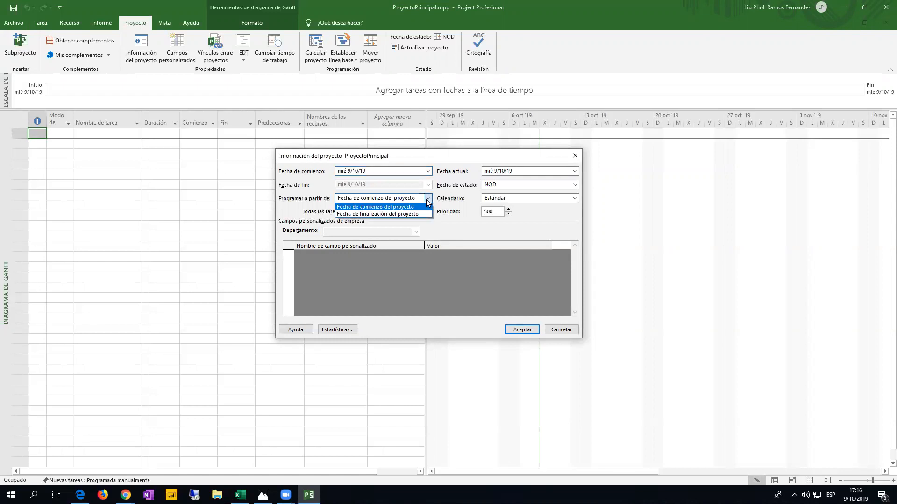
pyautogui.click(384, 214)
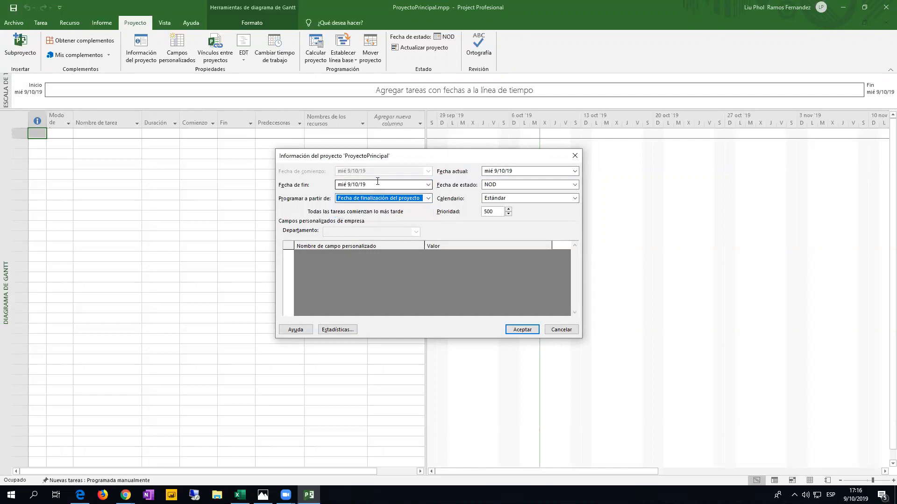
pyautogui.click(428, 185)
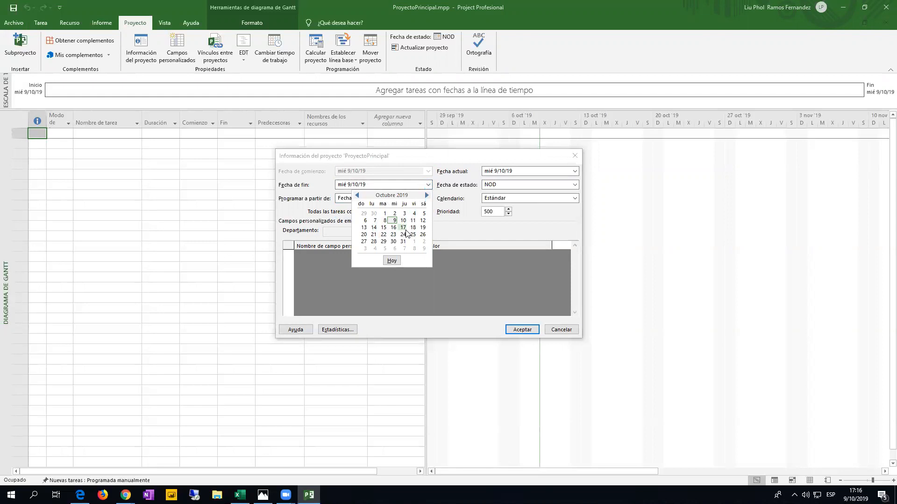
pyautogui.click(455, 227)
# Schedule the project from its start date and set that date to Monday 14/10/19
pyautogui.click(427, 199)
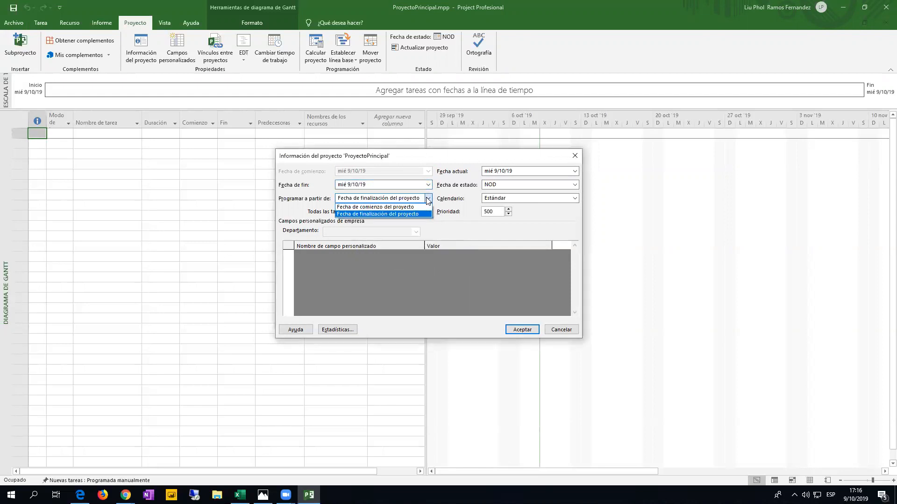
pyautogui.click(377, 207)
pyautogui.click(428, 172)
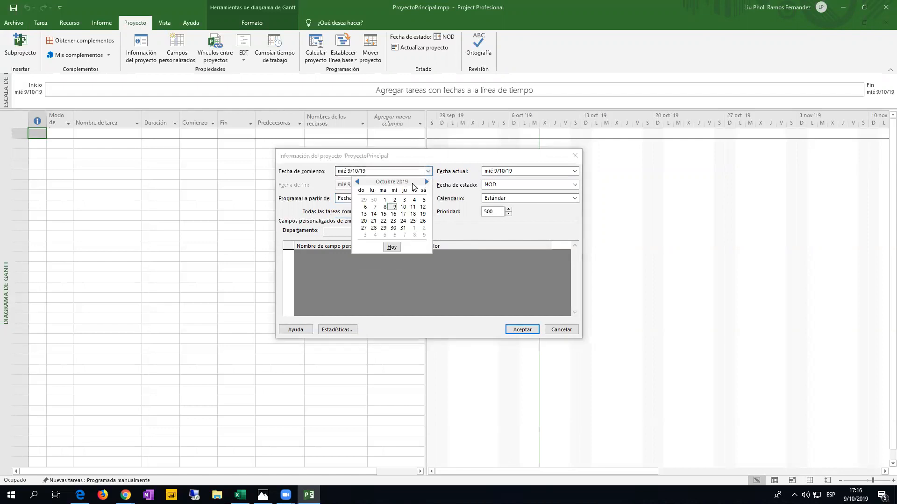
pyautogui.click(374, 214)
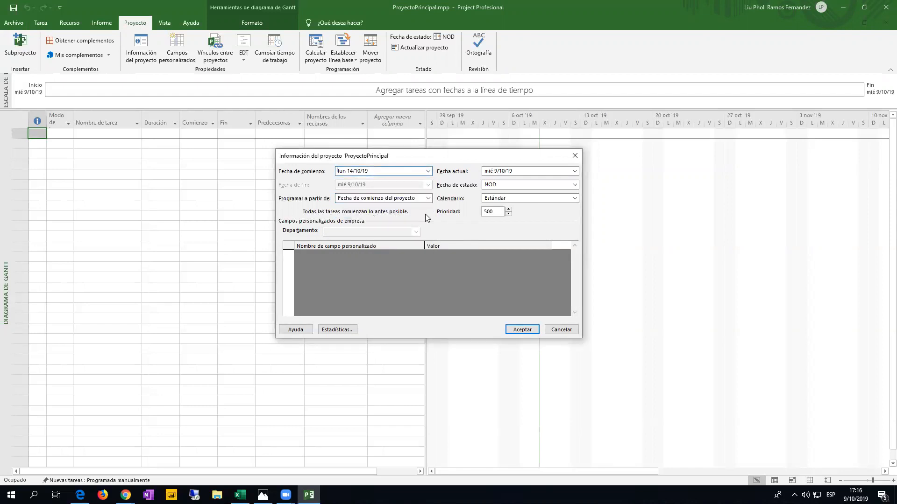
# Check the status date field and select Estándar as the project calendar
pyautogui.doubleClick(513, 185)
pyautogui.click(512, 186)
pyautogui.doubleClick(513, 185)
pyautogui.click(503, 183)
pyautogui.click(511, 201)
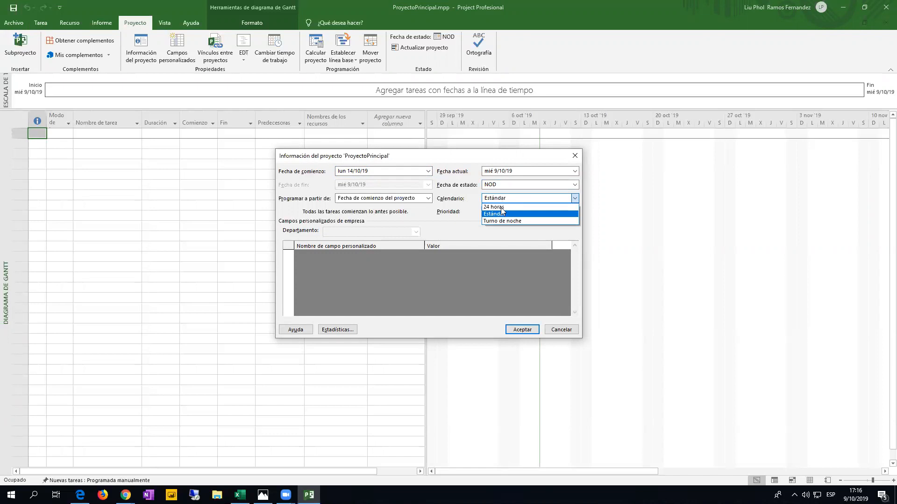
pyautogui.click(497, 214)
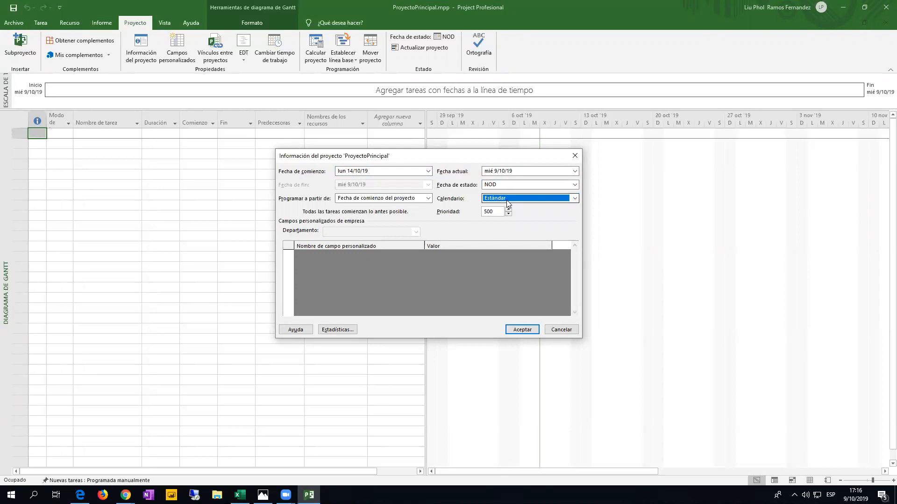
# Check the priority field and apply the project information settings
pyautogui.press('Tab')
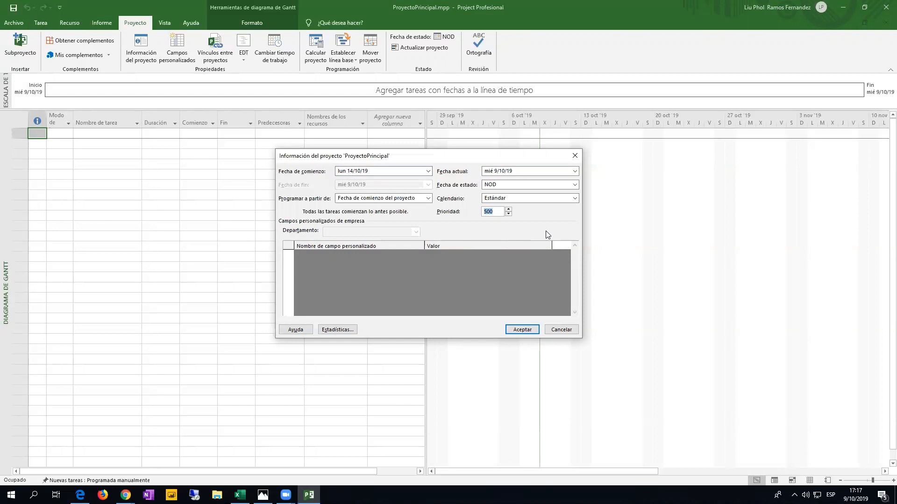
pyautogui.click(491, 212)
pyautogui.click(493, 213)
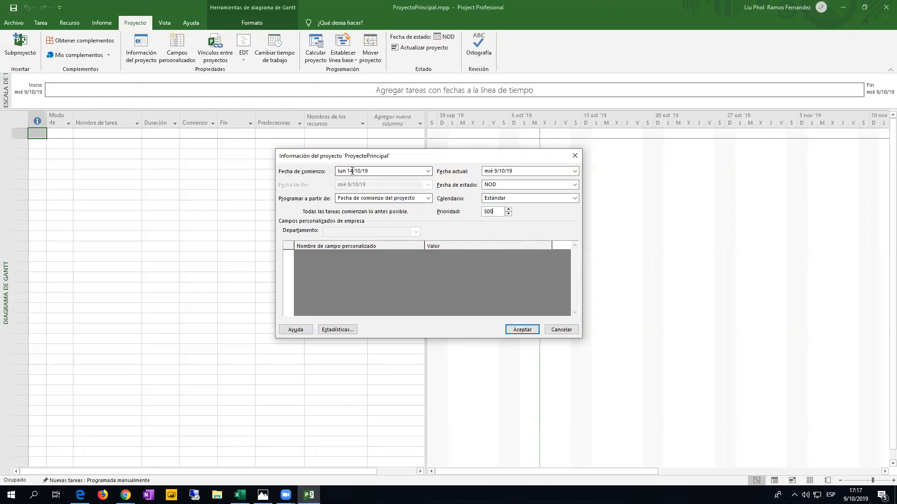
pyautogui.click(519, 330)
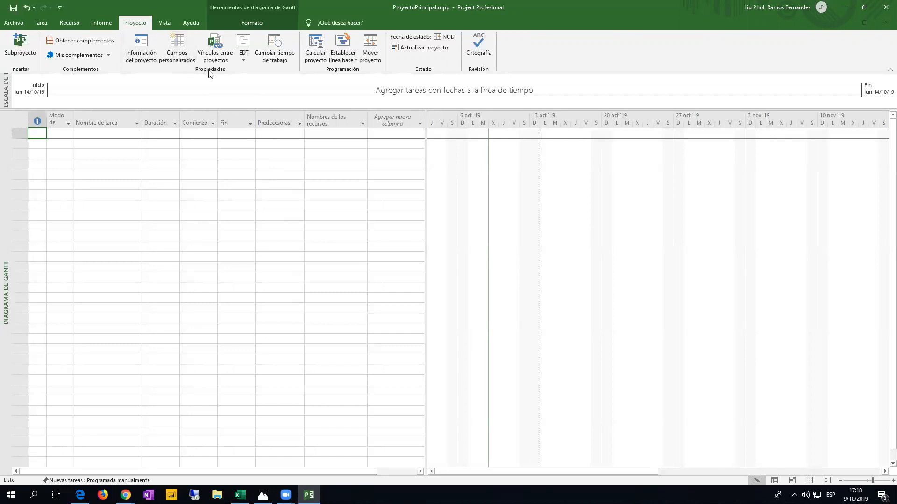
# Add a calendar exception named Navidad to the Estándar working calendar, running from 24/10/2019 to 25/10/2019
pyautogui.click(278, 51)
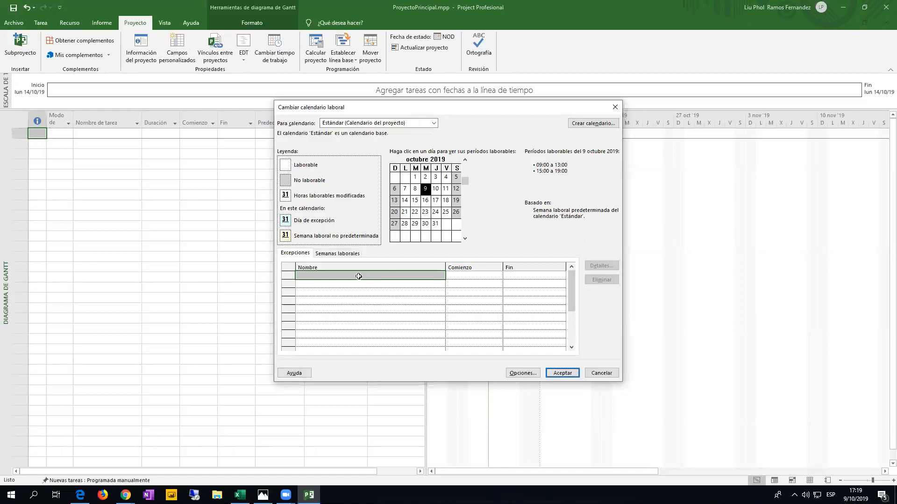
pyautogui.click(359, 276)
pyautogui.write('Navidad')
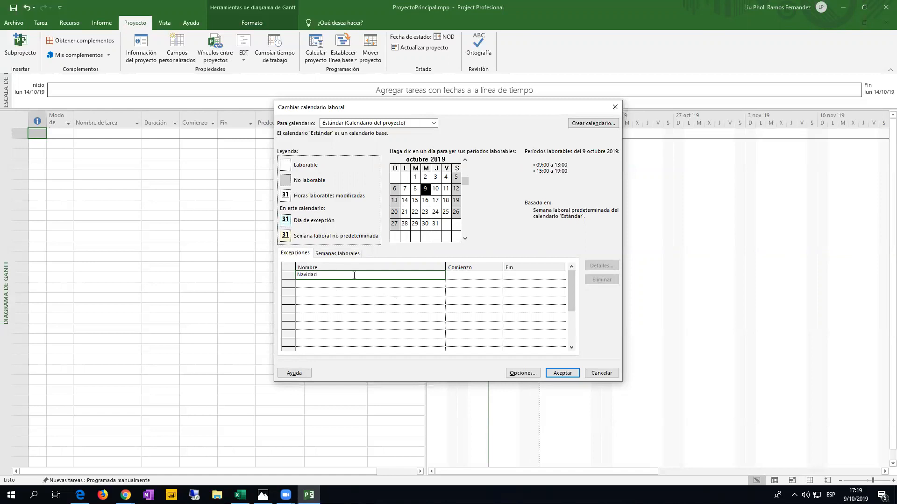
pyautogui.click(455, 276)
pyautogui.click(499, 276)
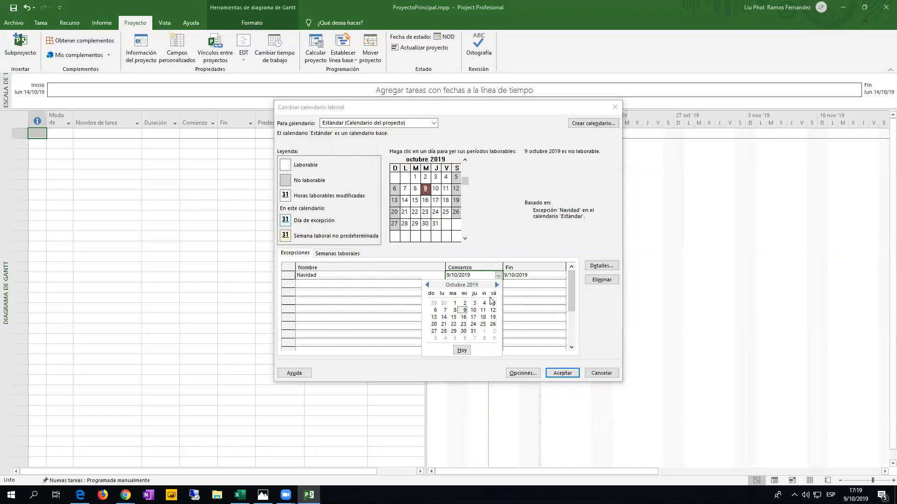
pyautogui.click(473, 324)
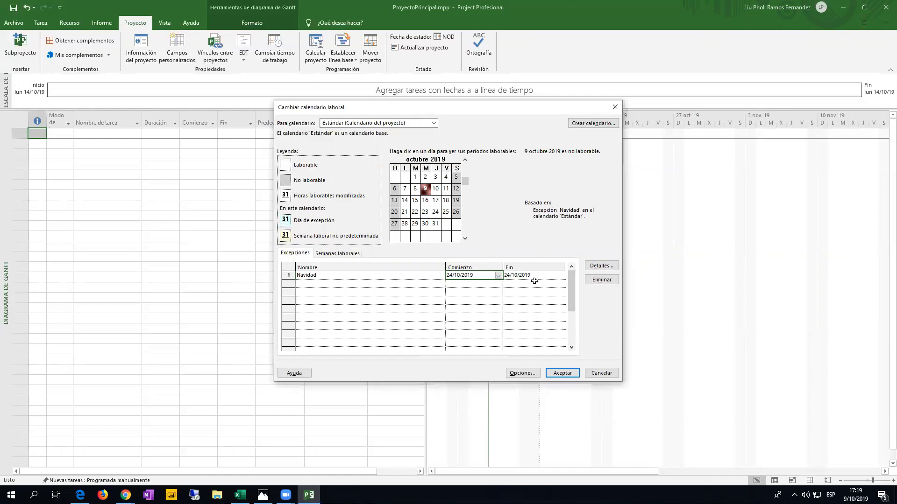
pyautogui.click(535, 276)
pyautogui.click(561, 275)
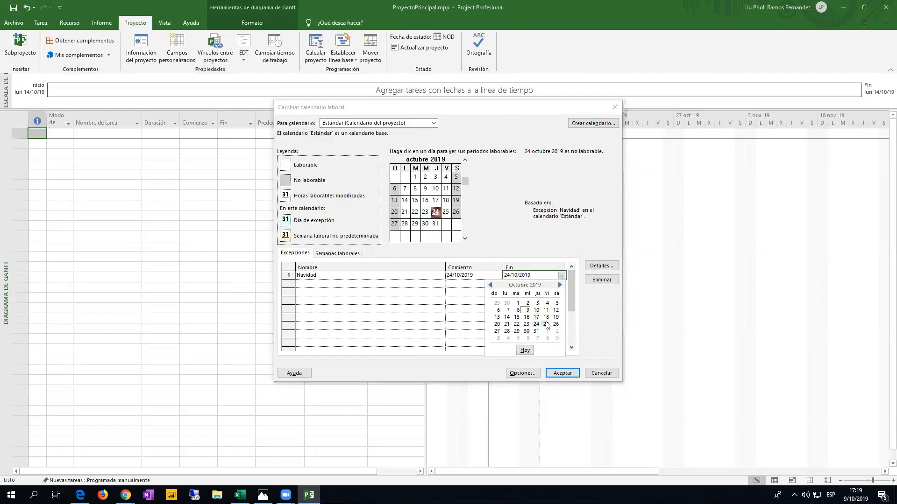
pyautogui.click(546, 324)
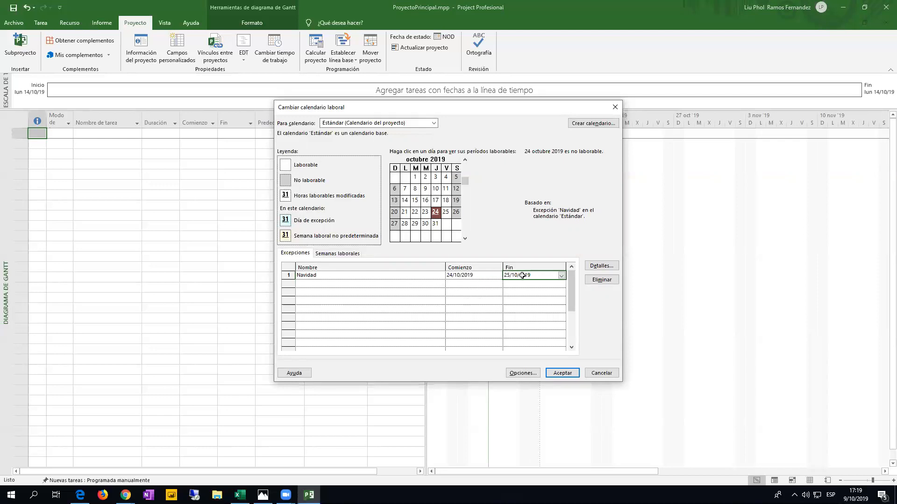
# Add a second calendar exception named Año Nuevo on 1/01/2020
pyautogui.click(444, 283)
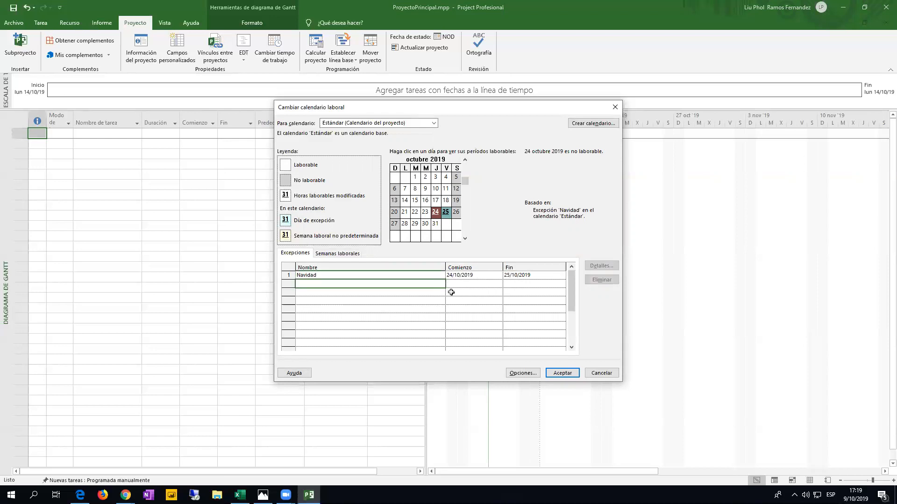
pyautogui.write('Año Nuevo')
pyautogui.click(477, 284)
pyautogui.click(498, 284)
pyautogui.click(497, 294)
pyautogui.click(497, 293)
pyautogui.click(498, 294)
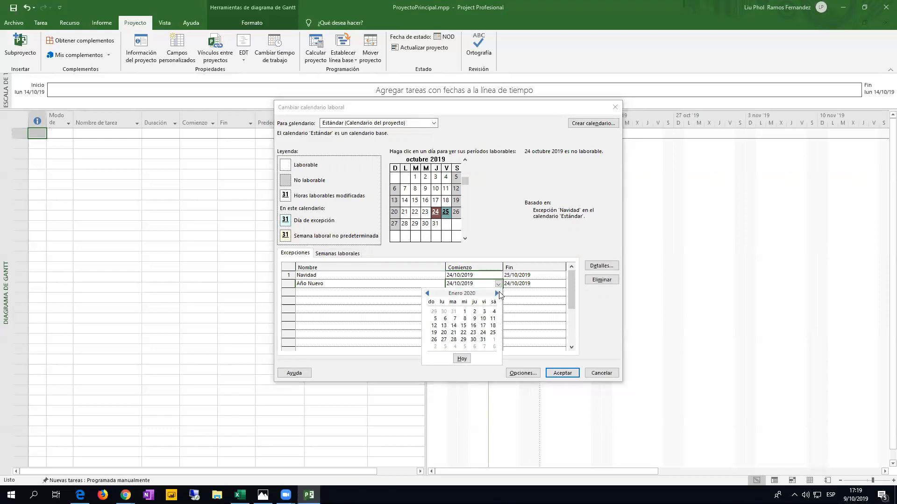
pyautogui.click(464, 311)
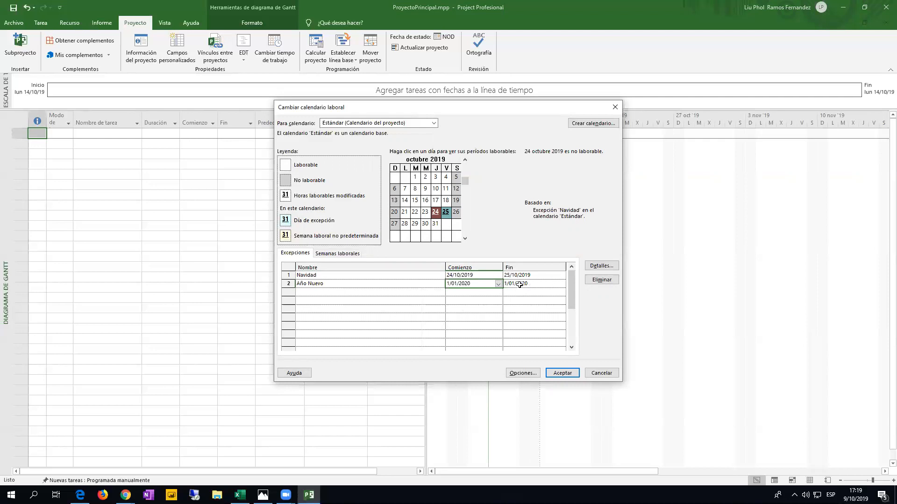
# Change the Navidad exception to run from 24/12/2019 to 25/12/2019
pyautogui.click(484, 275)
pyautogui.click(498, 275)
pyautogui.click(496, 284)
pyautogui.click(496, 285)
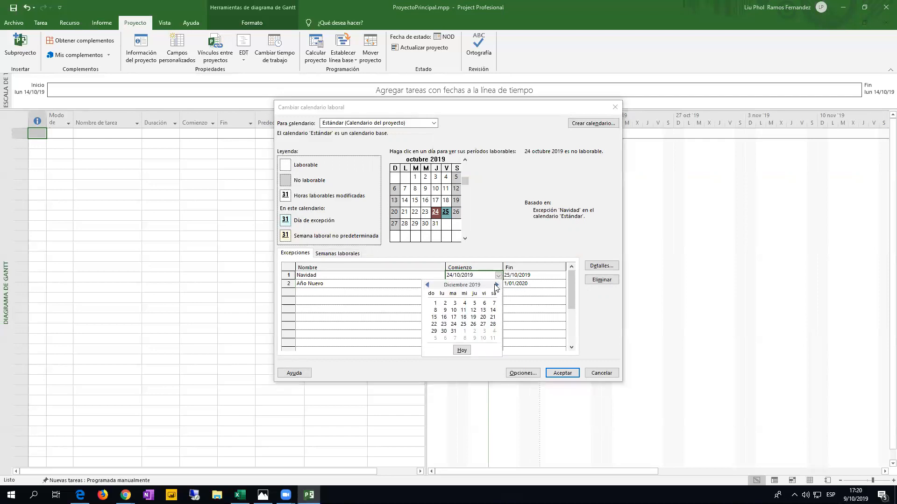
pyautogui.click(453, 325)
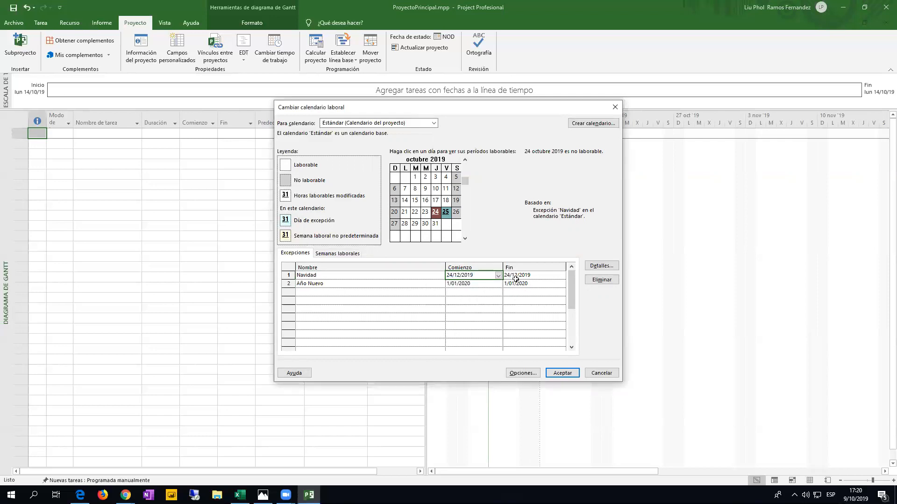
pyautogui.click(542, 277)
pyautogui.click(561, 275)
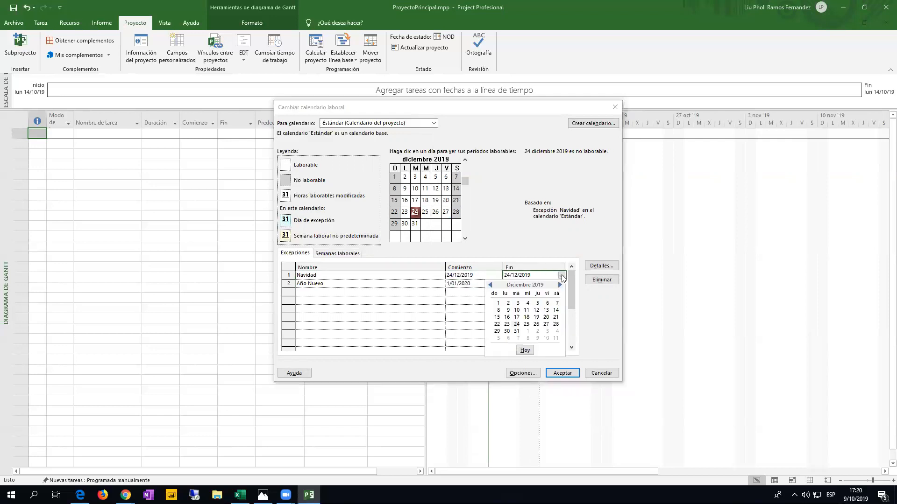
pyautogui.click(527, 324)
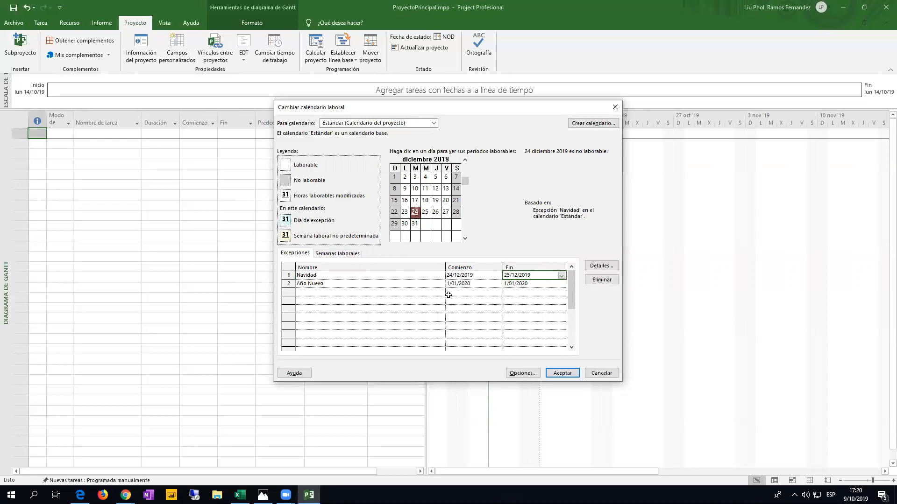
# Open the details of the default work week and examine the working periods from Monday to Friday
pyautogui.click(338, 254)
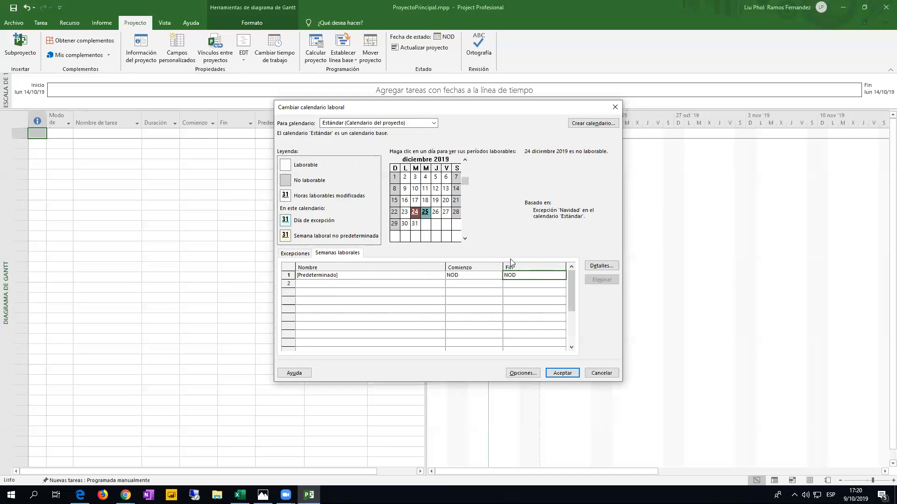
pyautogui.click(599, 266)
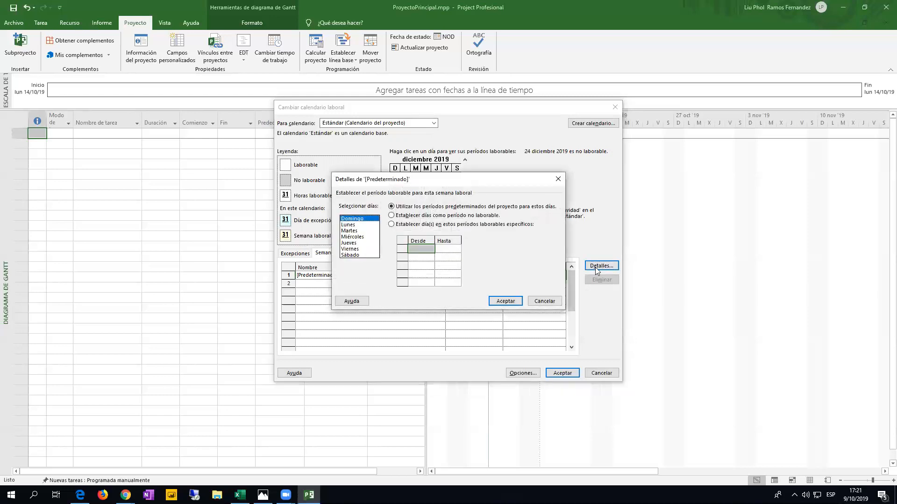
pyautogui.moveTo(458, 183); pyautogui.dragTo(461, 182)
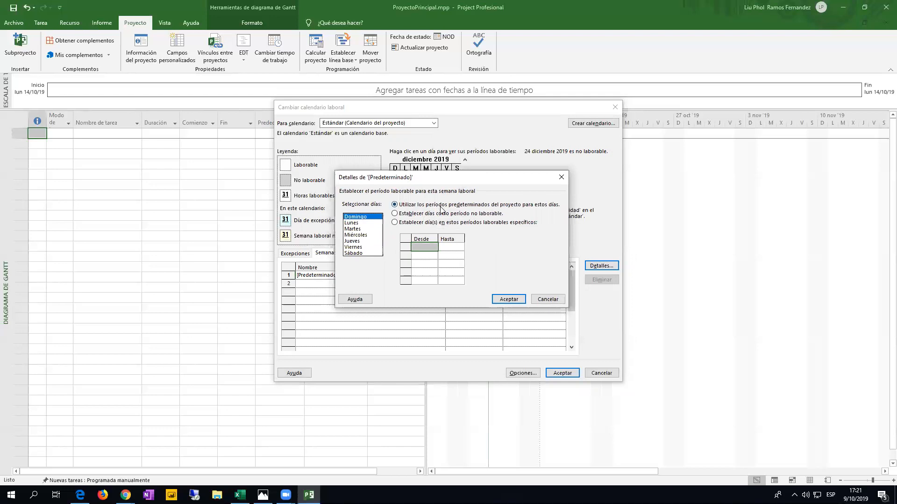
pyautogui.moveTo(369, 218)
pyautogui.mouseDown()
pyautogui.moveTo(368, 236)
pyautogui.moveTo(373, 219)
pyautogui.mouseUp()
pyautogui.moveTo(354, 224); pyautogui.dragTo(357, 247)
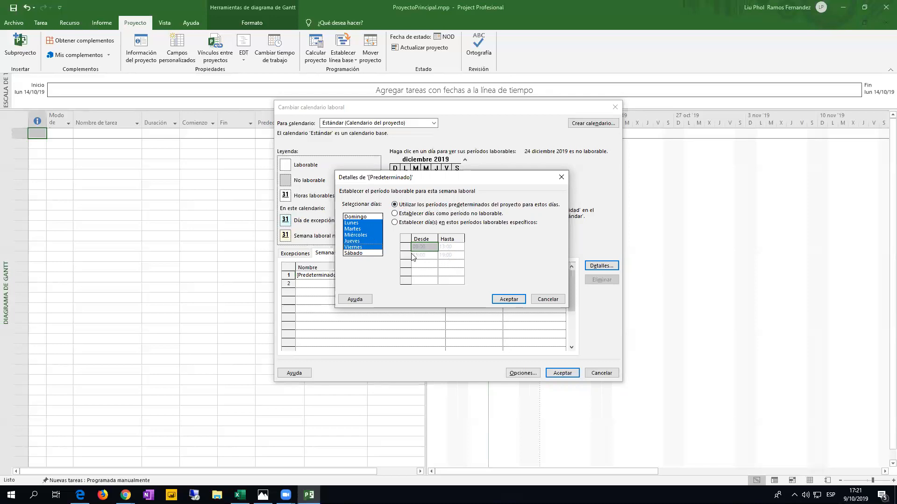
# Review the weekend days of the default work week and set Domingo as non-working time
pyautogui.click(365, 218)
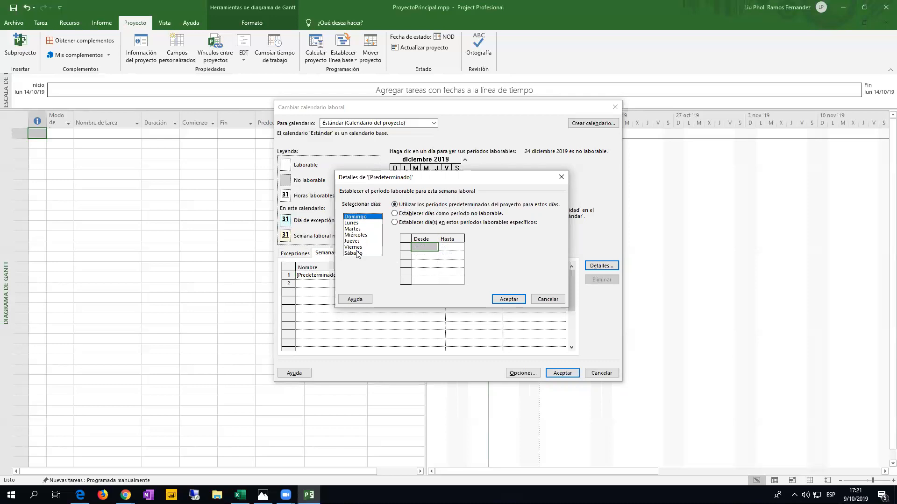
pyautogui.click(360, 253)
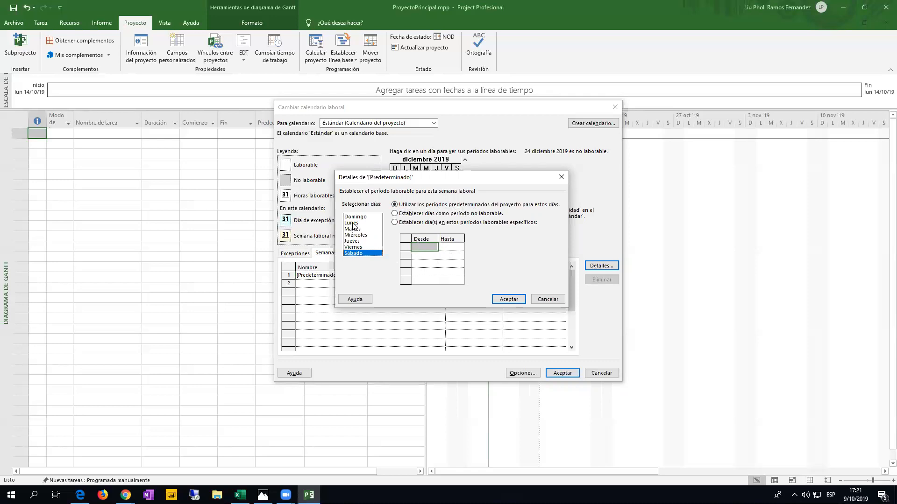
pyautogui.moveTo(355, 224); pyautogui.dragTo(355, 253)
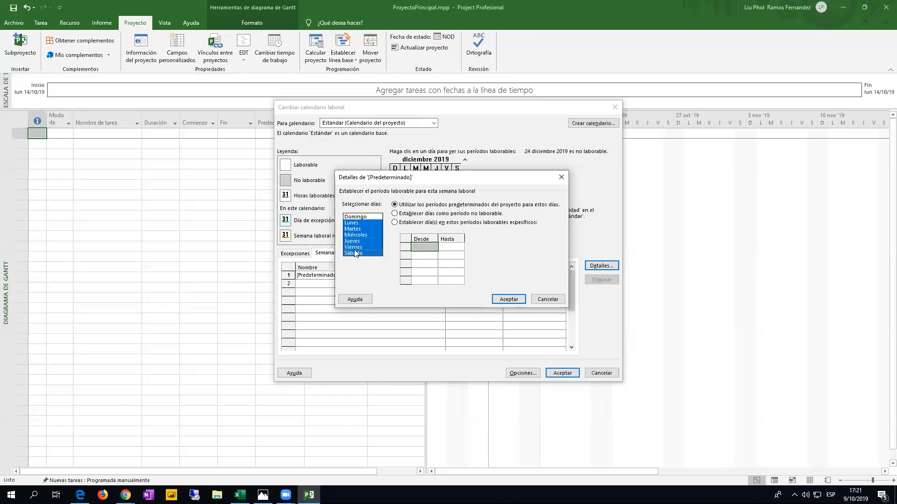
pyautogui.click(358, 217)
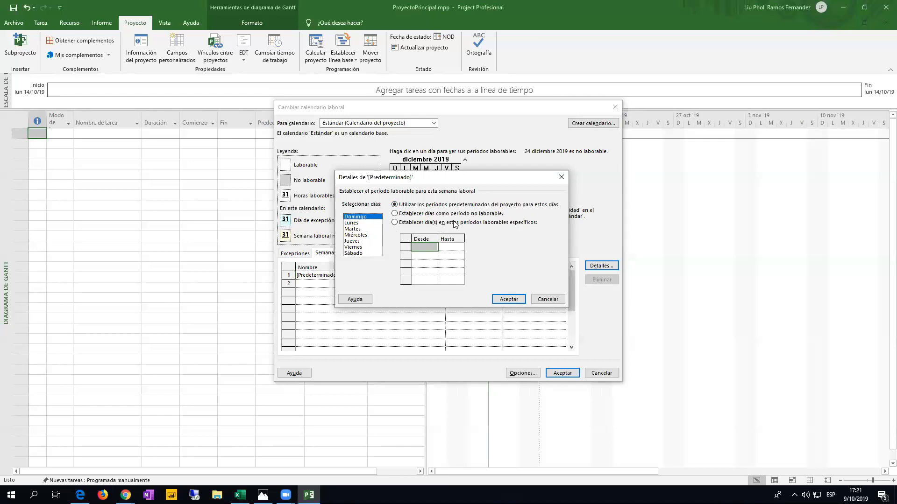
pyautogui.click(405, 216)
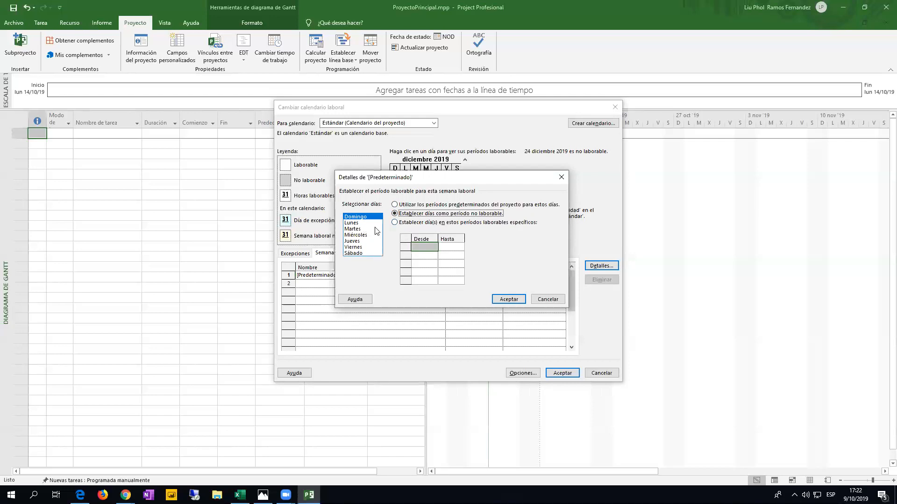
# Give Lunes to Sábado specific working periods, with the first period starting at 07:00
pyautogui.moveTo(351, 223); pyautogui.dragTo(352, 253)
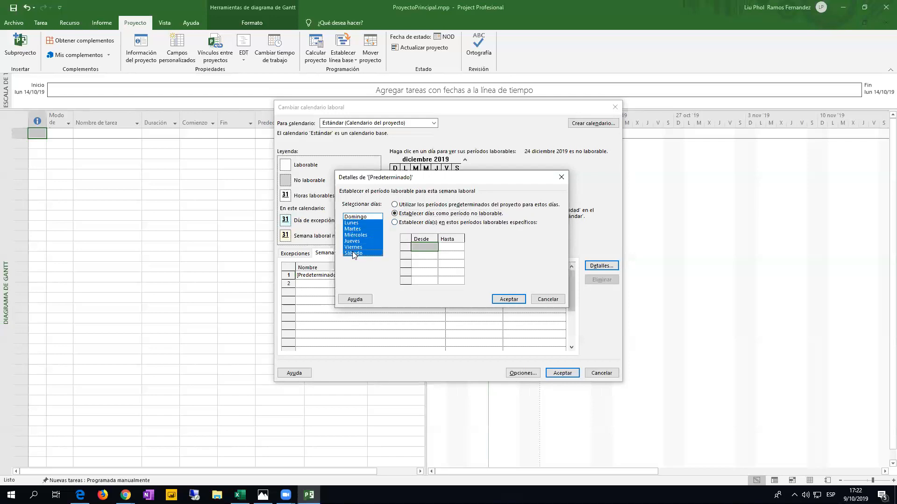
pyautogui.click(395, 223)
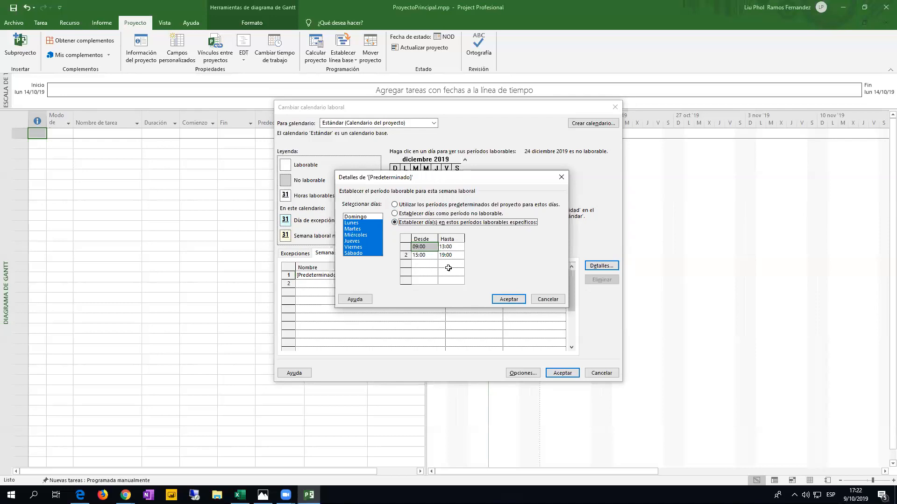
pyautogui.click(433, 246)
pyautogui.press('BackSpace')
pyautogui.press('BackSpace')
pyautogui.press('BackSpace')
pyautogui.press('BackSpace')
pyautogui.press('BackSpace')
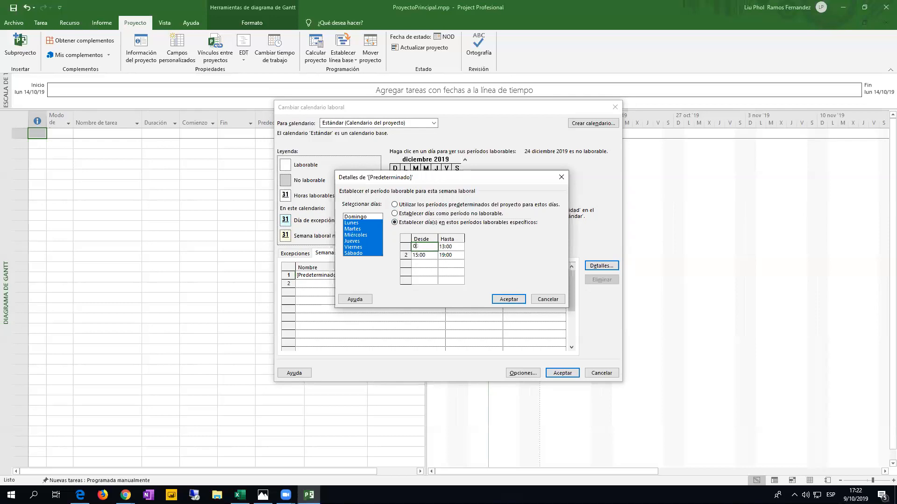
pyautogui.write('7:00')
pyautogui.click(454, 246)
# Set the second working period to 14:00 through 16:00 and apply the changes to the working calendar
pyautogui.click(426, 256)
pyautogui.write('14:00')
pyautogui.press('Tab')
pyautogui.write('16')
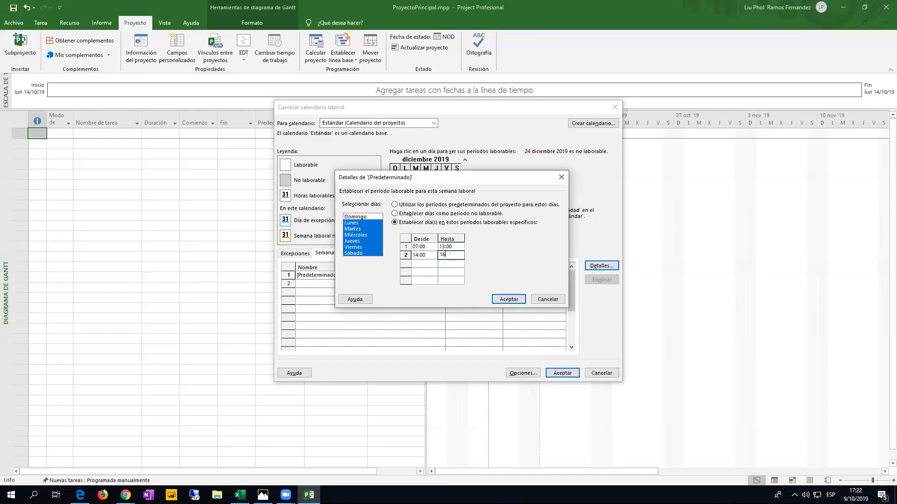
pyautogui.write(':00')
pyautogui.click(503, 300)
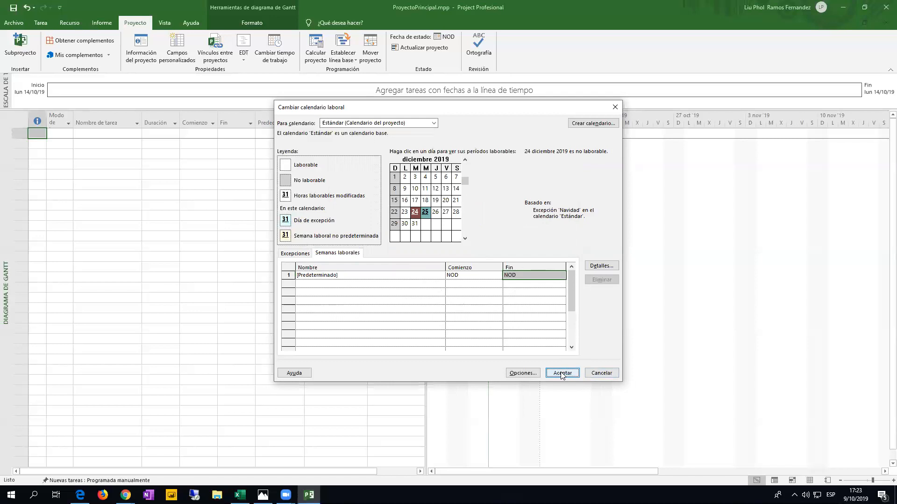
pyautogui.click(562, 373)
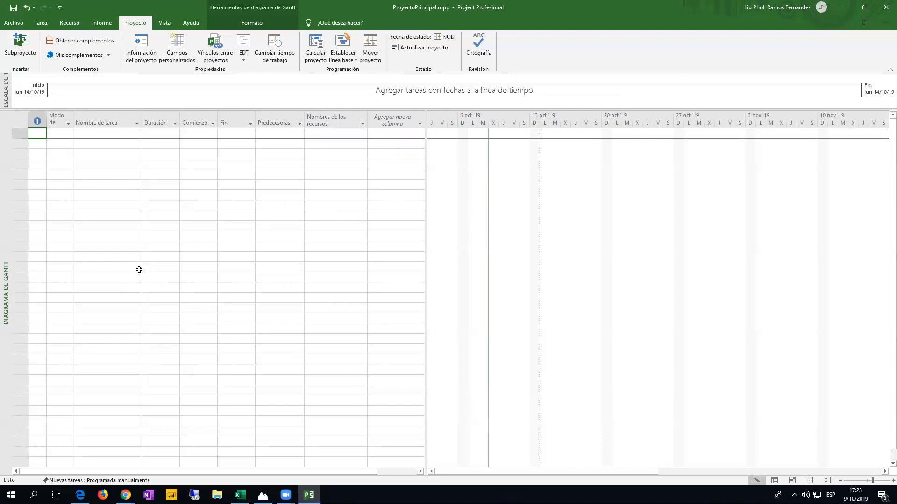
# Set new tasks to be scheduled automatically (Programada automáticamente)
pyautogui.click(104, 481)
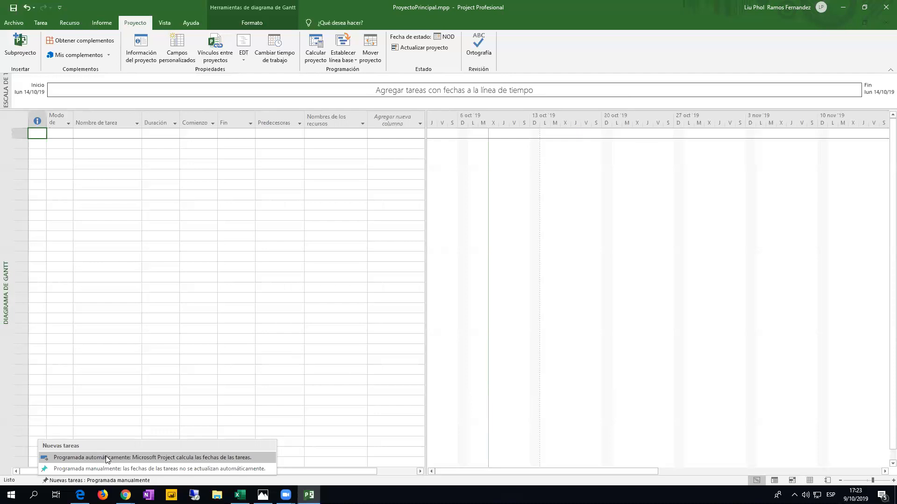
pyautogui.click(107, 458)
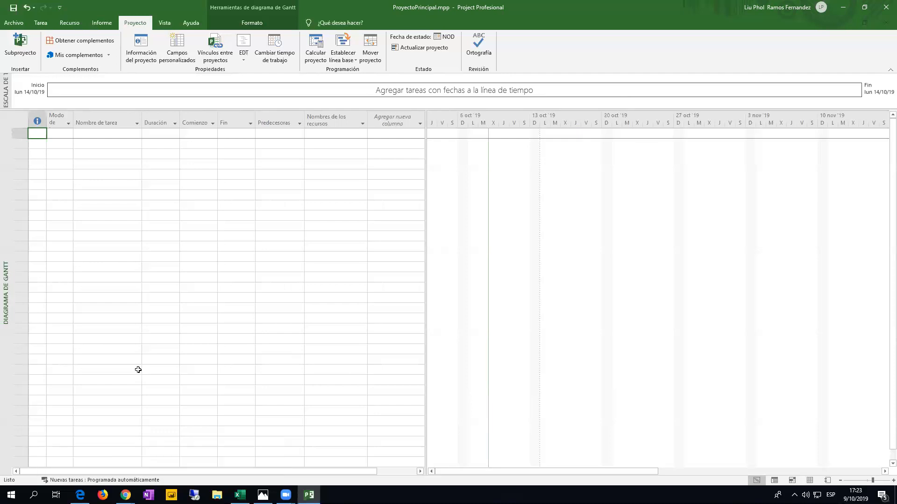
pyautogui.click(111, 481)
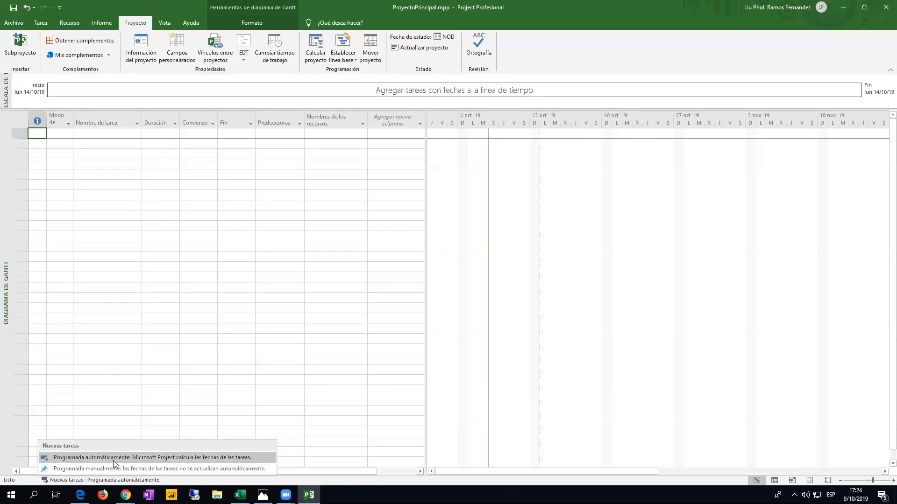
pyautogui.click(113, 460)
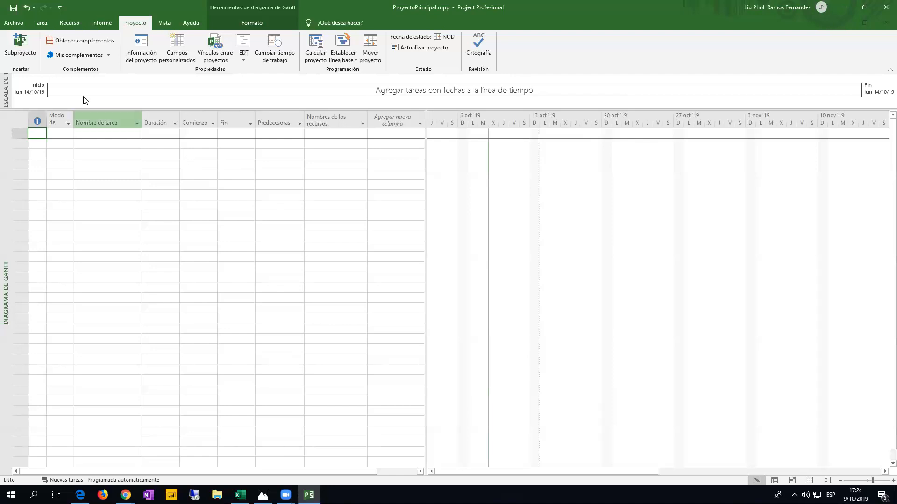
# Save the changes to the ProyectoPrincipal project file
pyautogui.click(12, 8)
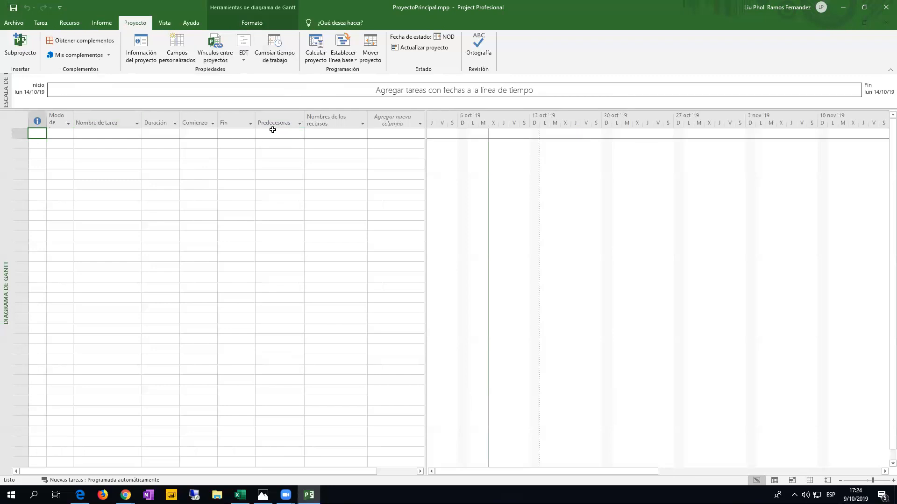
pyautogui.click(17, 23)
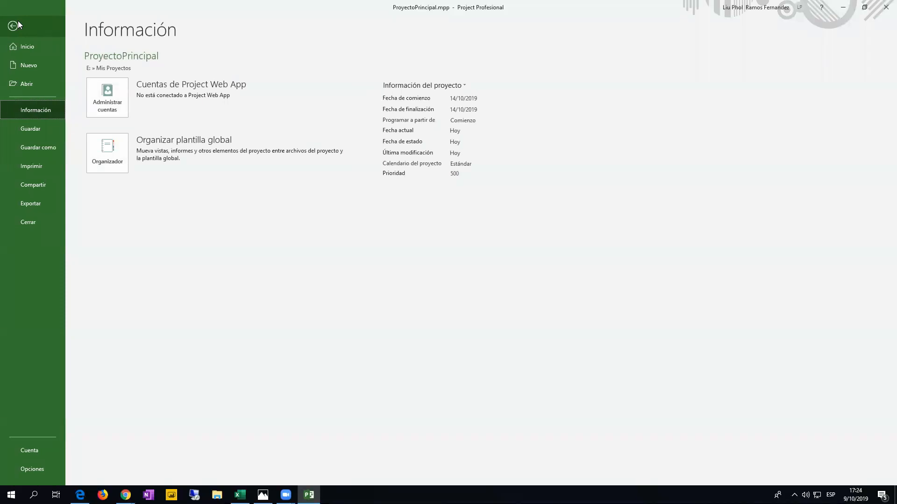
pyautogui.click(40, 149)
pyautogui.click(140, 216)
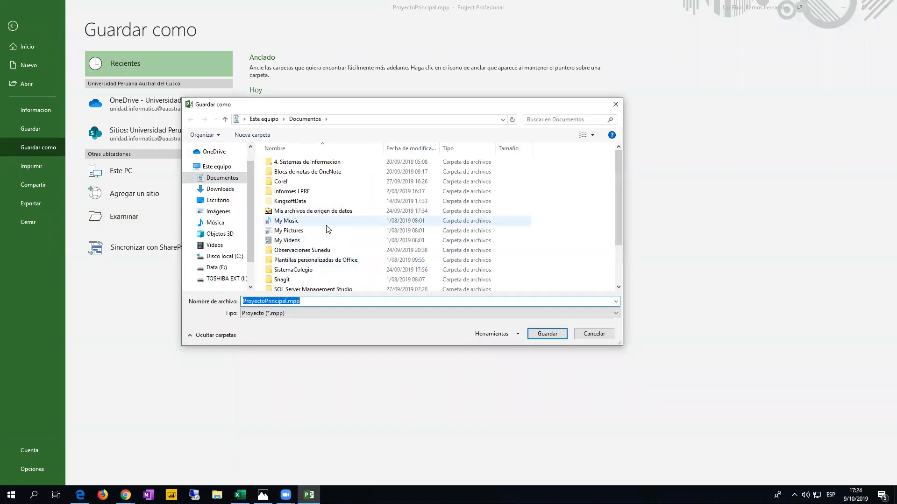
pyautogui.click(601, 337)
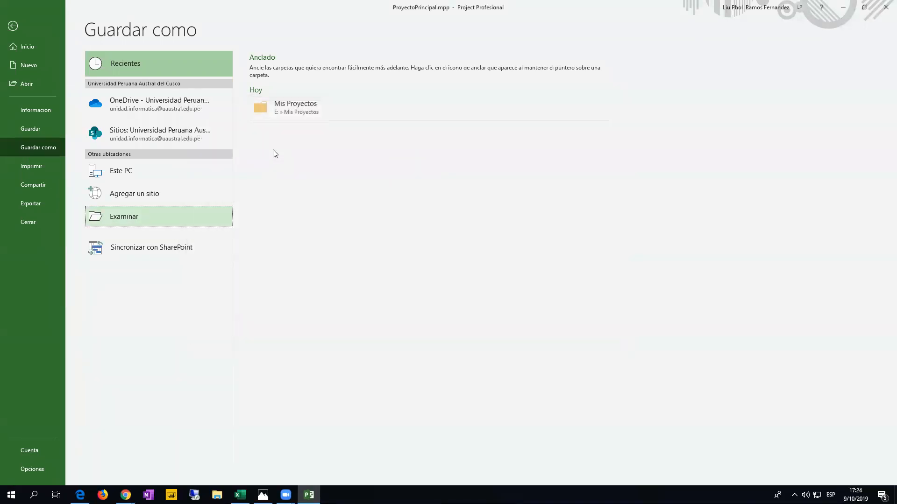
pyautogui.click(13, 25)
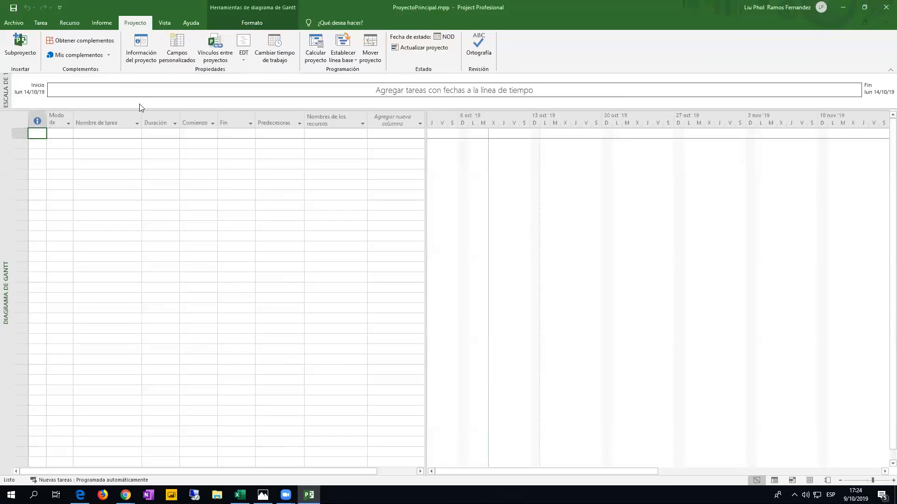
# Review the project information, checking the start date calendar and the options for scheduling from the project's start or finish date
pyautogui.click(133, 45)
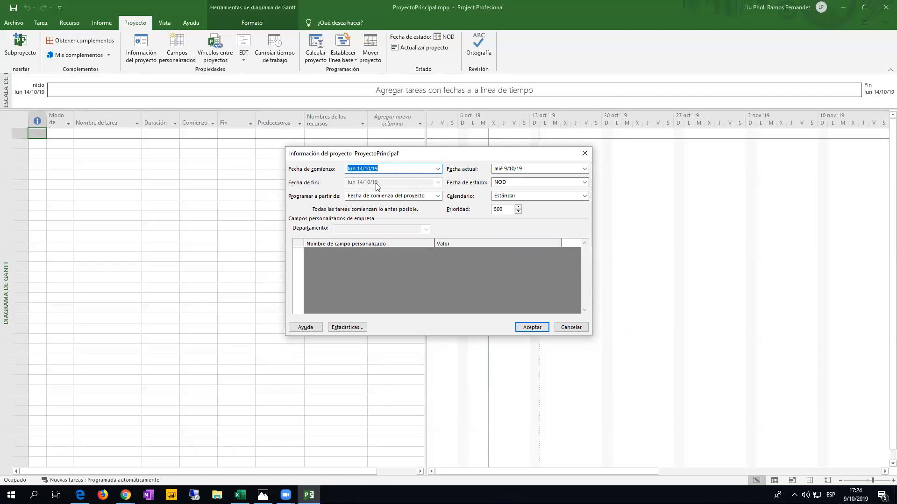
pyautogui.click(437, 195)
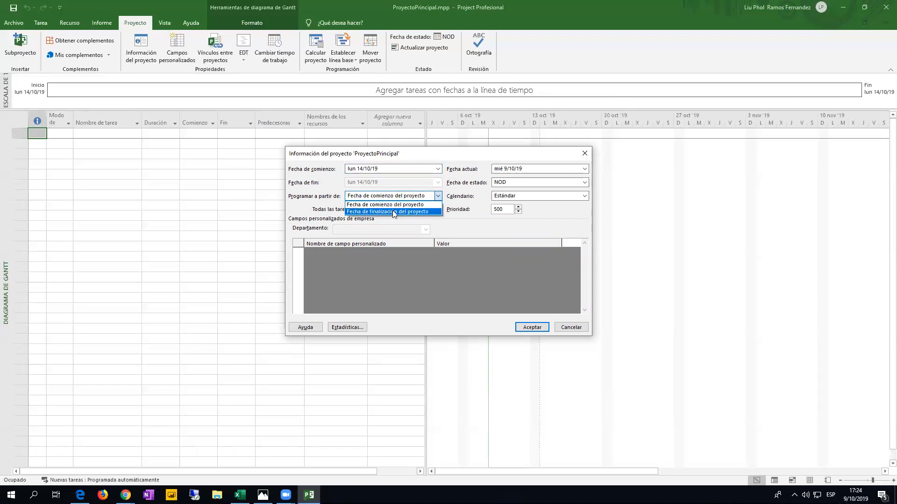
pyautogui.click(384, 204)
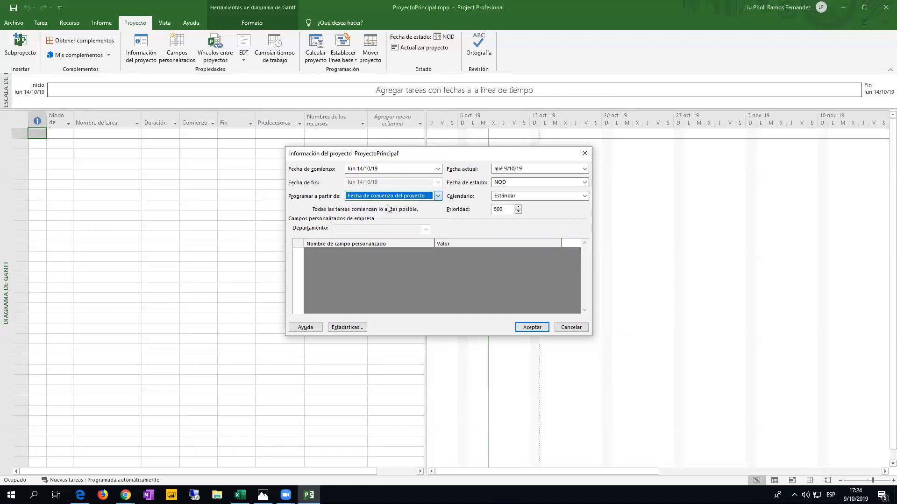
pyautogui.click(382, 169)
pyautogui.click(438, 168)
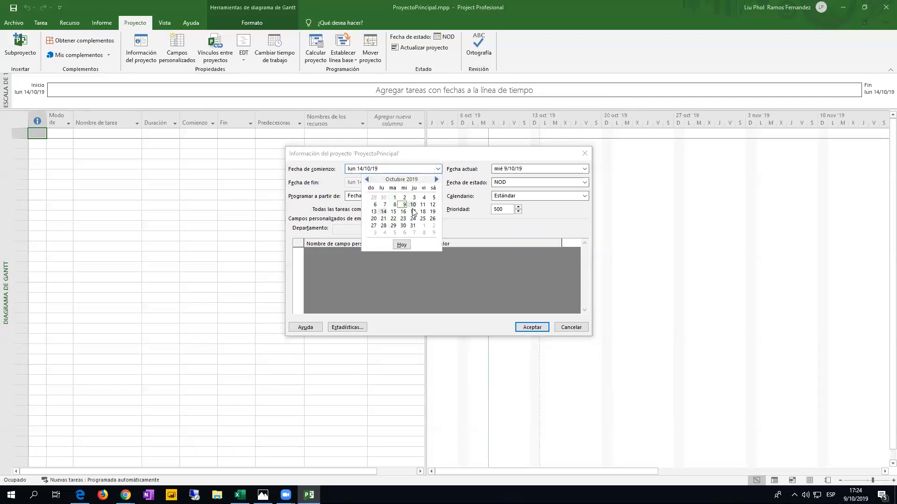
pyautogui.click(463, 225)
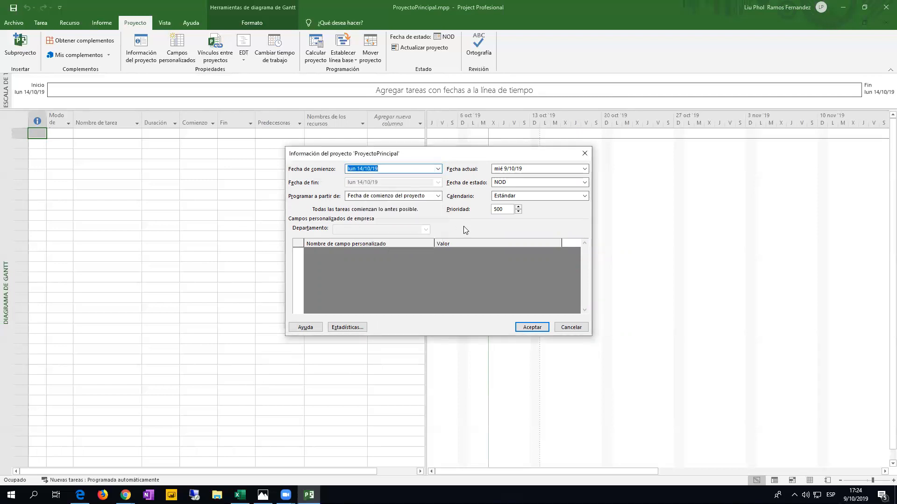
pyautogui.click(537, 327)
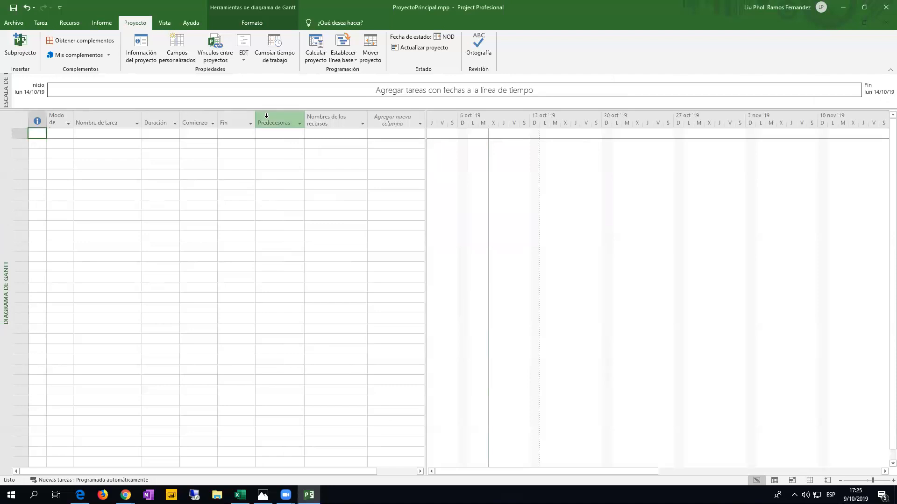
# Review the Navidad and Año Nuevo exceptions in the Estándar project calendar
pyautogui.click(275, 50)
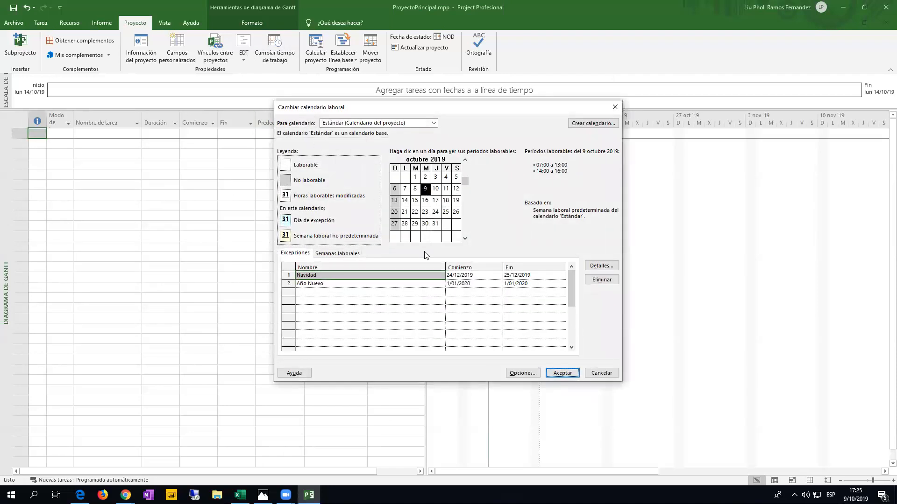
pyautogui.click(322, 286)
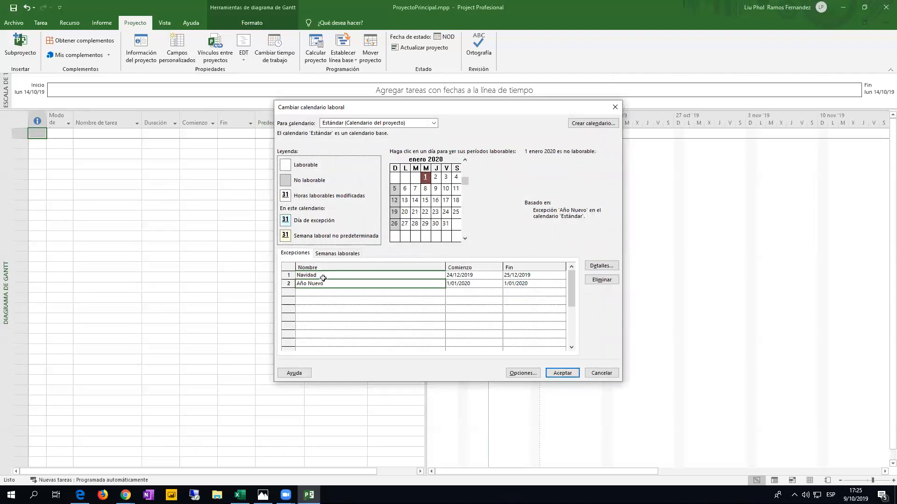
pyautogui.click(323, 277)
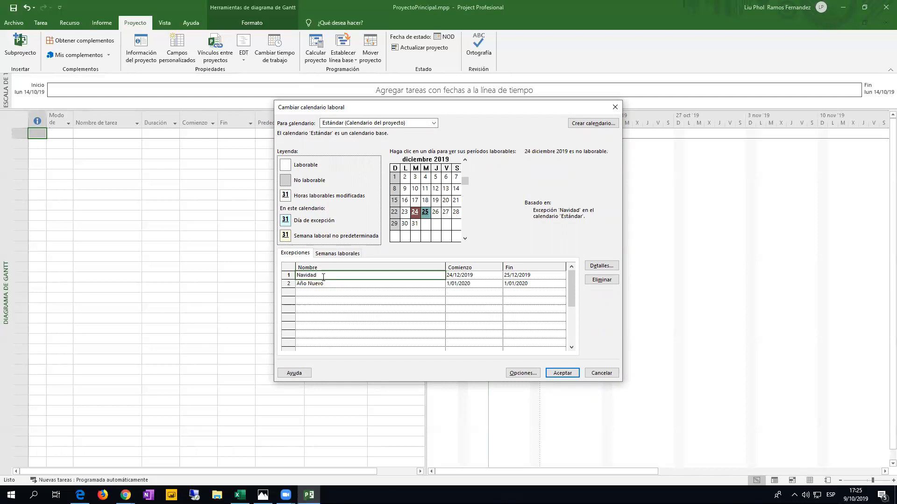
# Review the default work week's working periods for Lunes to Sábado and the Domingo setting, leaving the calendar without further changes
pyautogui.click(335, 256)
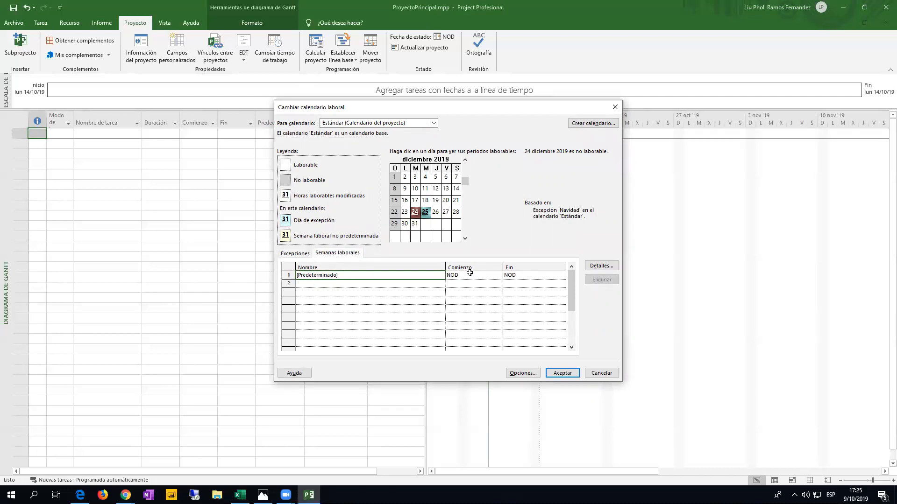
pyautogui.click(602, 266)
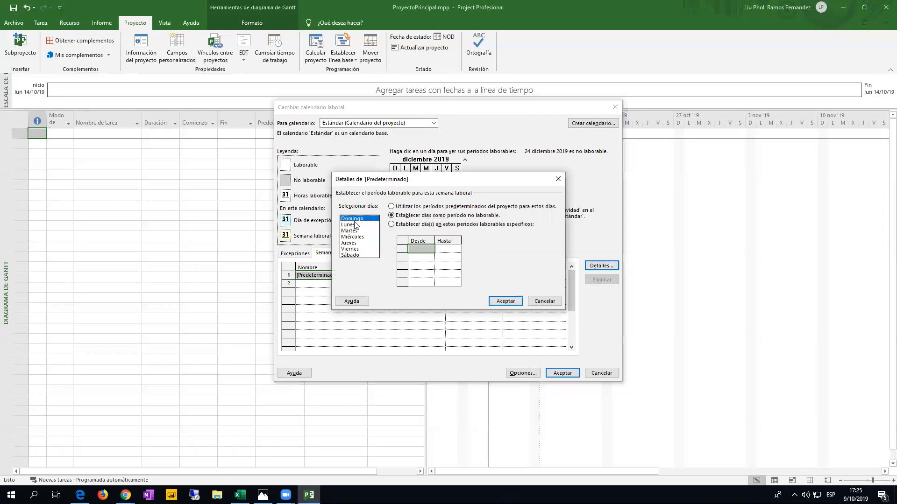
pyautogui.click(362, 225)
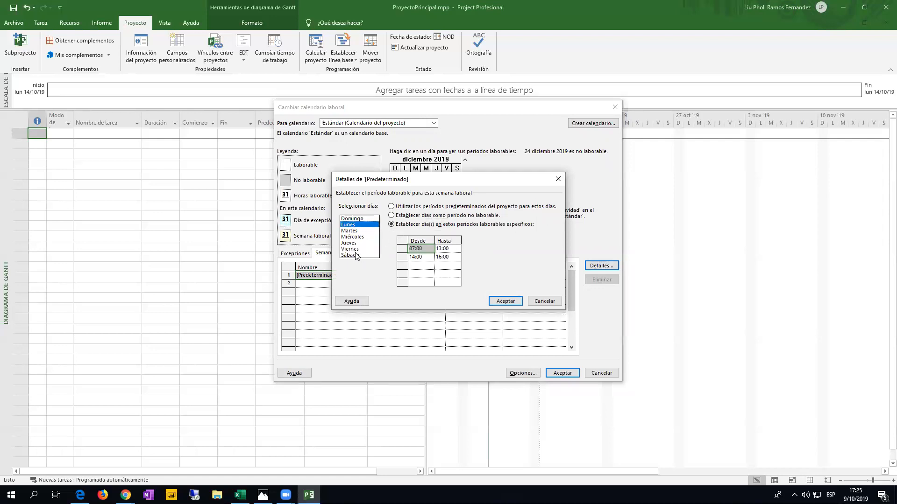
pyautogui.moveTo(354, 226); pyautogui.dragTo(358, 257)
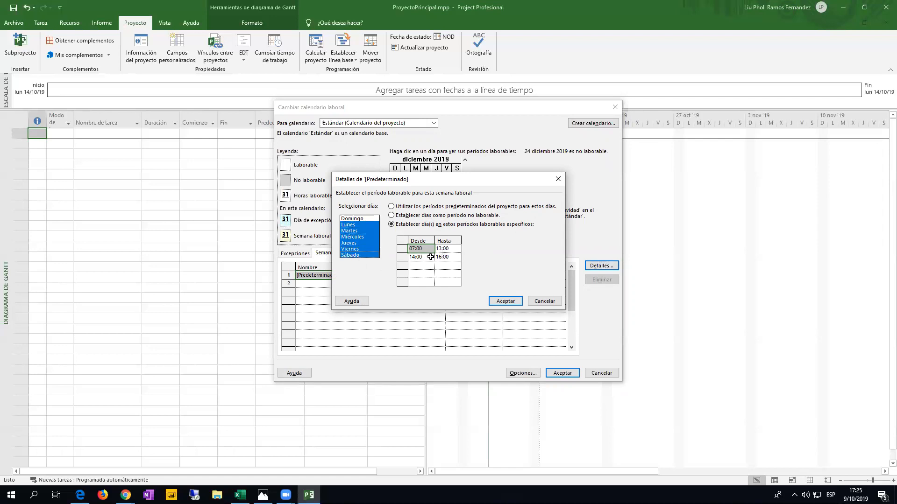
pyautogui.click(365, 219)
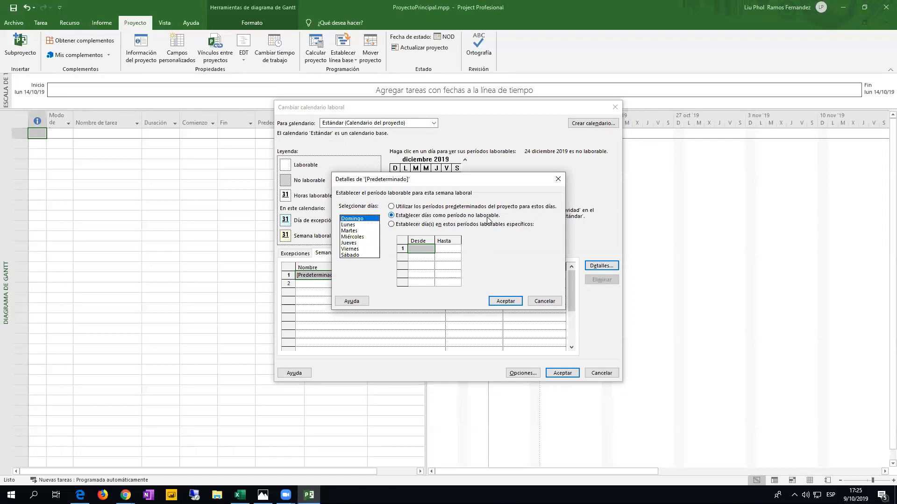
pyautogui.click(506, 301)
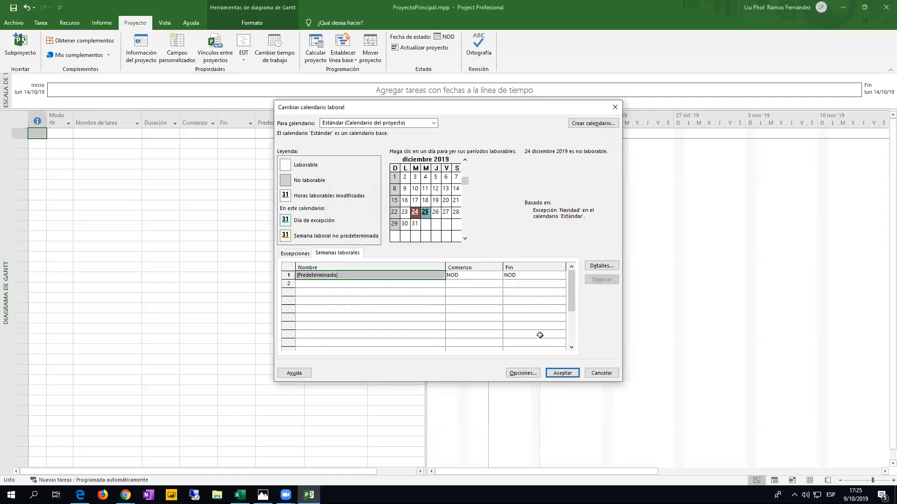
pyautogui.click(598, 374)
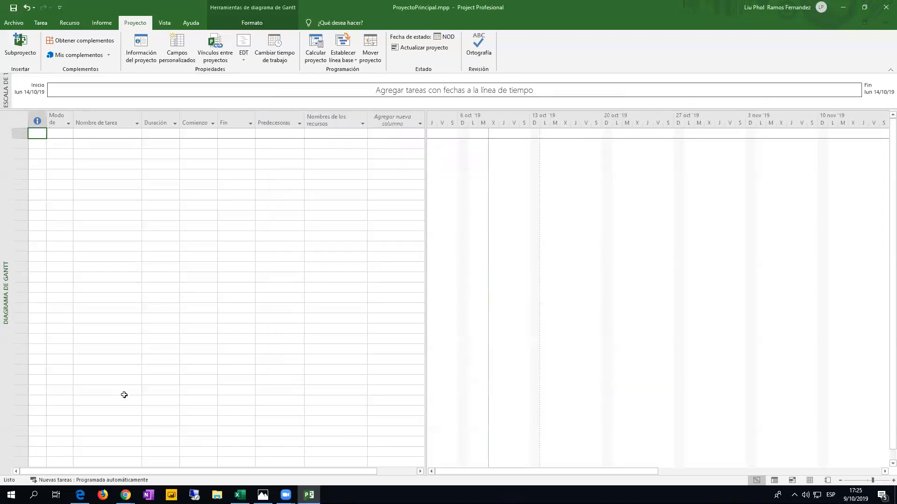
# Reselect automatic scheduling (Programada automáticamente) as the mode for new tasks
pyautogui.click(101, 480)
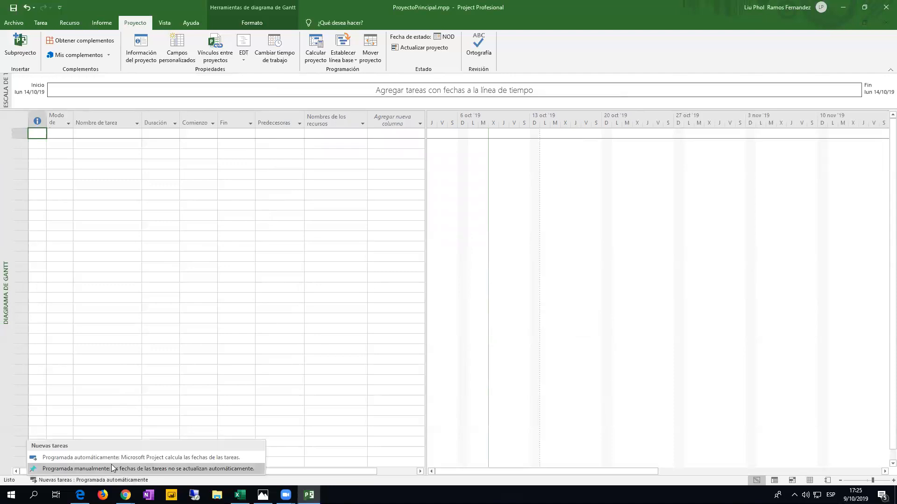
pyautogui.click(90, 459)
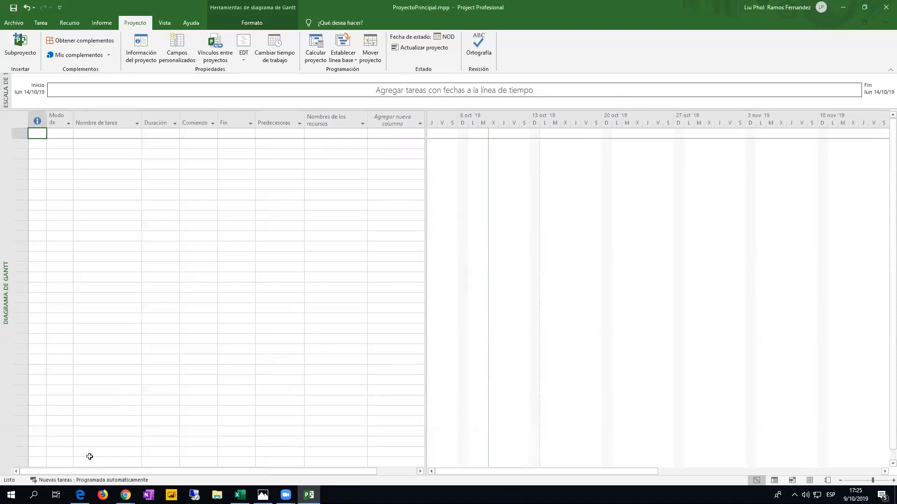